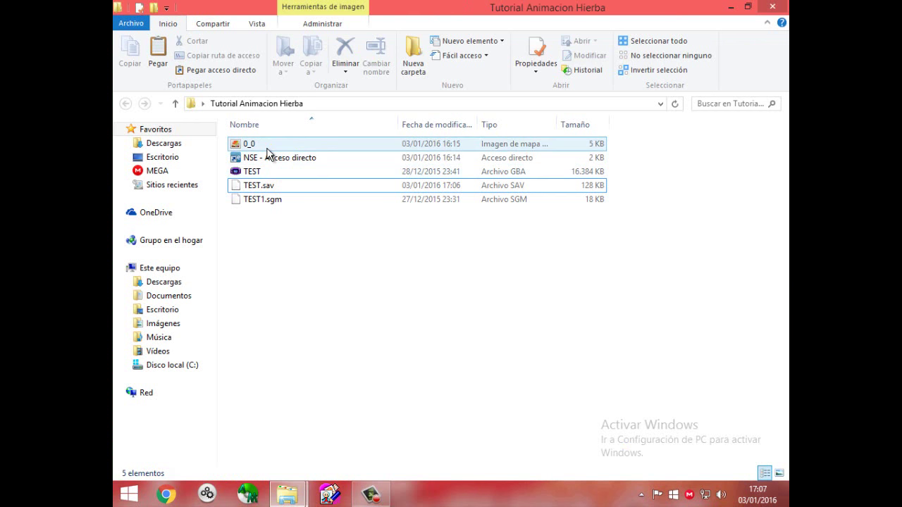
{"action": "left_click", "coordinate": [260, 171]}
{"action": "key", "text": "Up"}
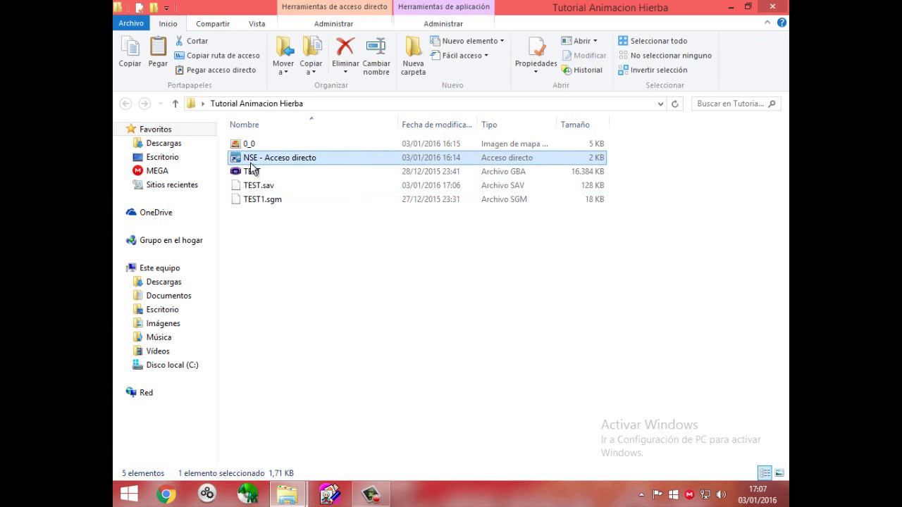
{"action": "left_click", "coordinate": [282, 249]}
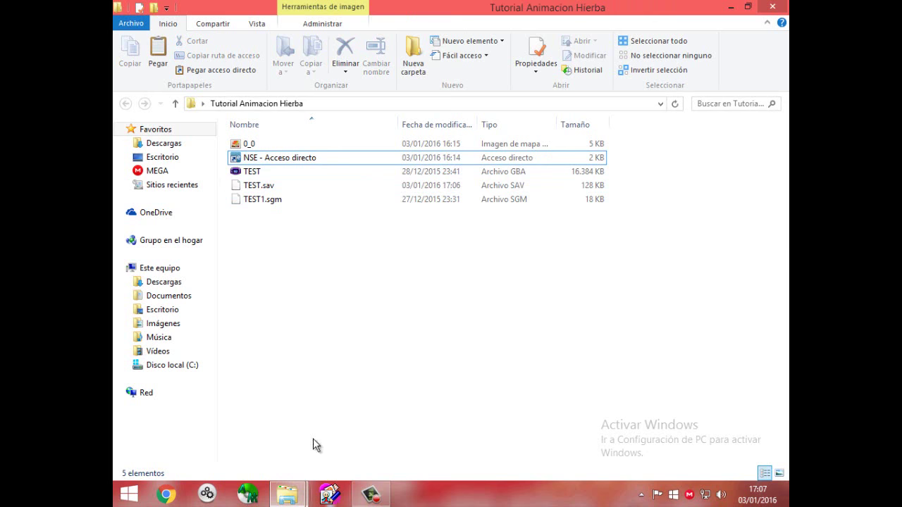
View the grass animation image 0_0 enlarged, and close the viewer.
{"action": "double_click", "coordinate": [255, 144]}
{"action": "scroll", "coordinate": [374, 253], "scroll_direction": "up", "scroll_amount": 2}
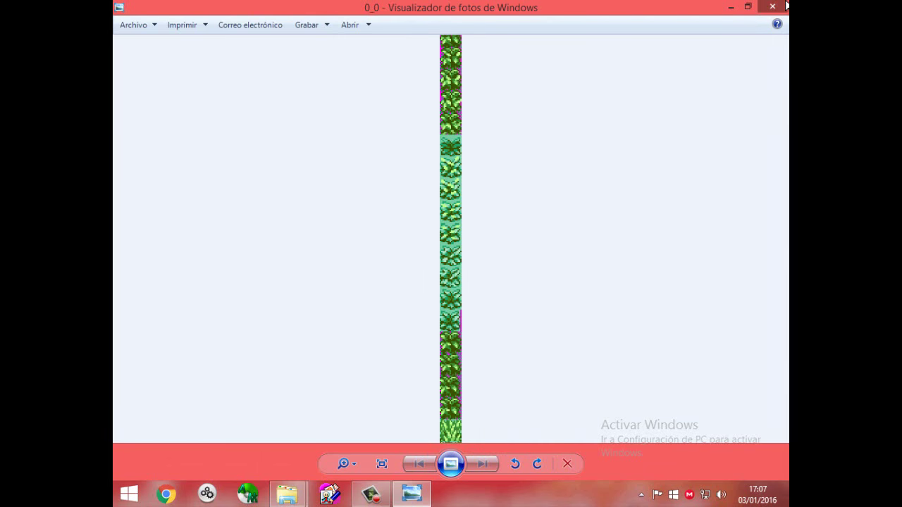
{"action": "left_click", "coordinate": [772, 7]}
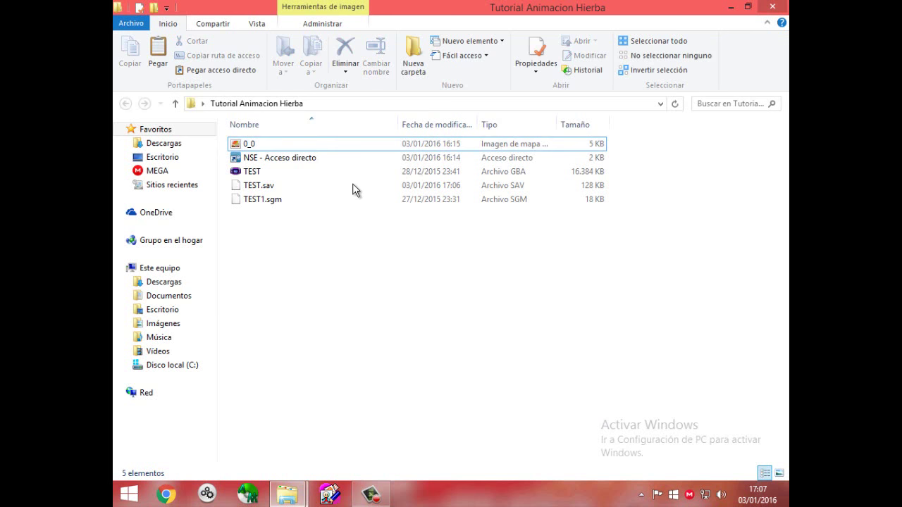
Launch Nameless Sprite Editor from the NSE shortcut and load the TEST GBA ROM.
{"action": "left_click", "coordinate": [286, 162]}
{"action": "double_click", "coordinate": [287, 164]}
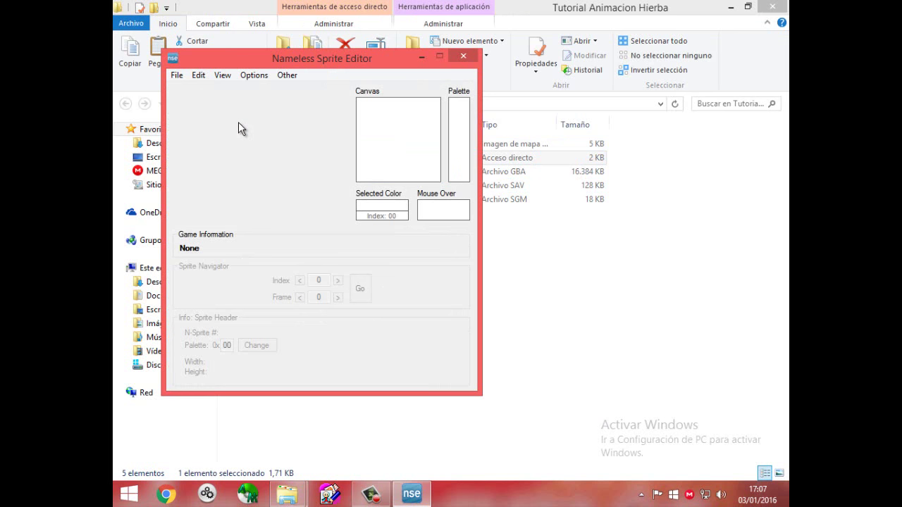
{"action": "left_click", "coordinate": [176, 75]}
{"action": "left_click", "coordinate": [189, 90]}
{"action": "double_click", "coordinate": [310, 189]}
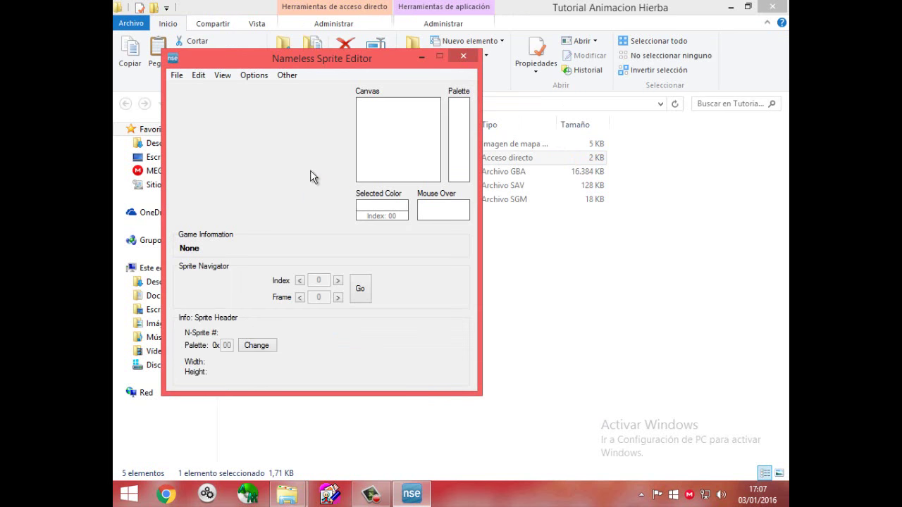
Load the Grass sprite from the Landscape bookmarks and close the bookmarks window.
{"action": "left_click", "coordinate": [265, 77]}
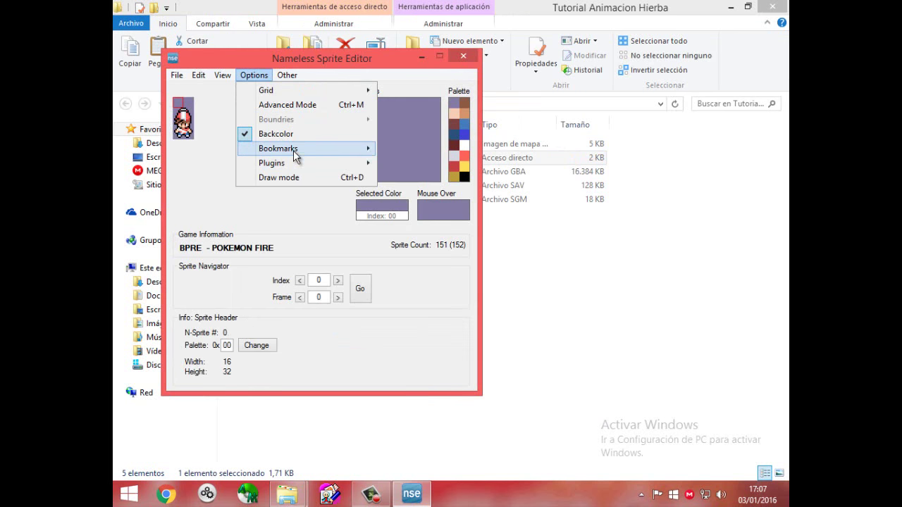
{"action": "mouse_move", "coordinate": [295, 147]}
{"action": "left_click", "coordinate": [410, 164]}
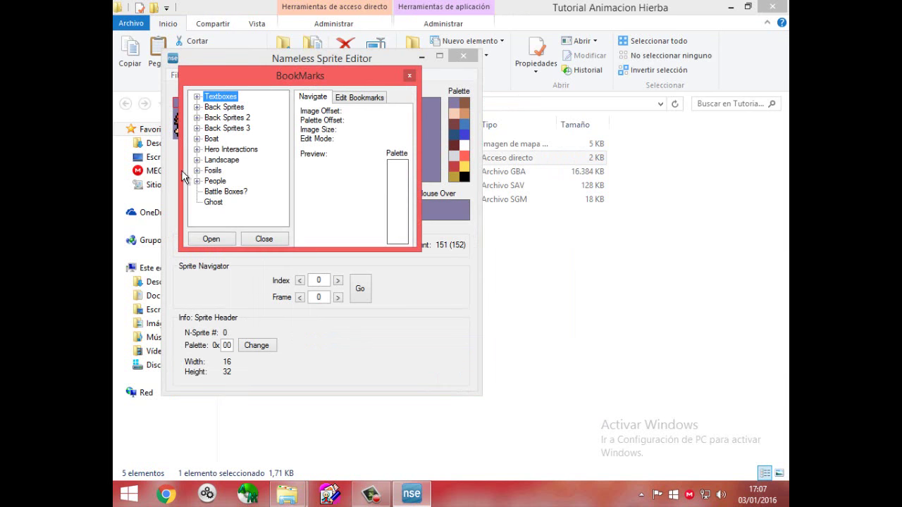
{"action": "left_click", "coordinate": [197, 159]}
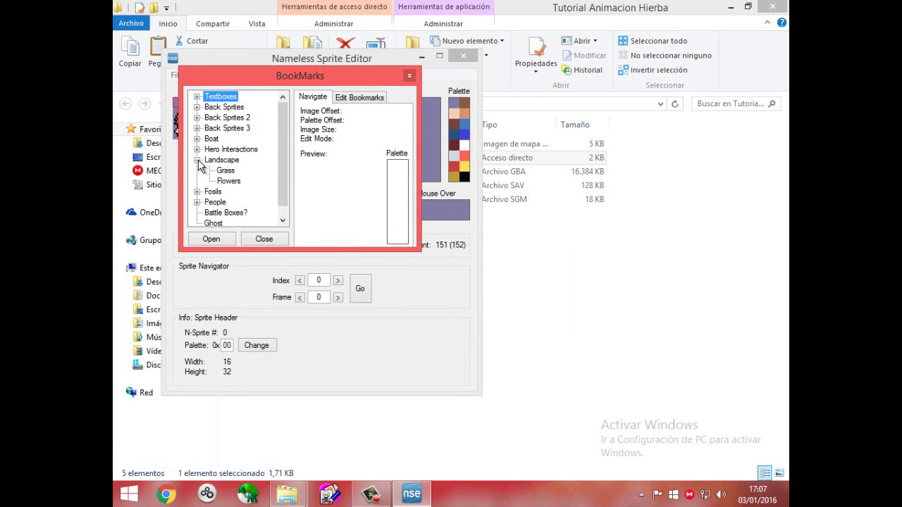
{"action": "left_click", "coordinate": [227, 171]}
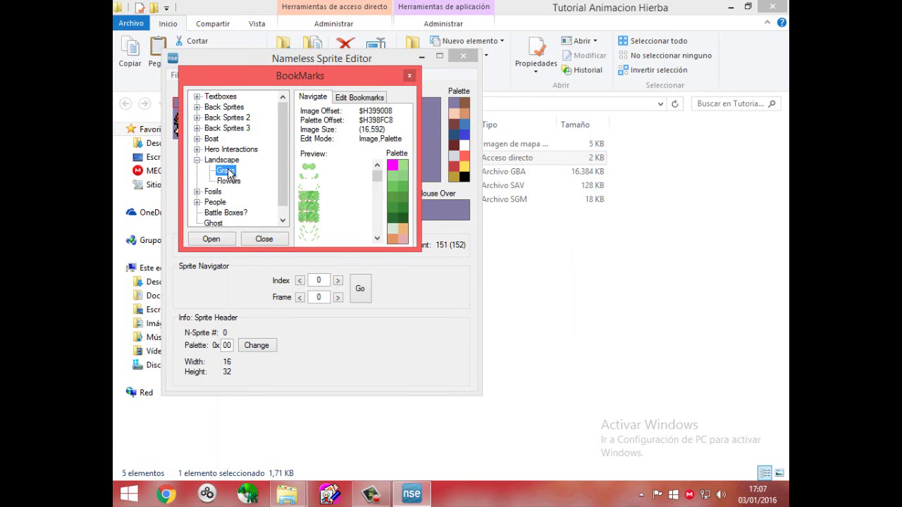
{"action": "left_click", "coordinate": [218, 240]}
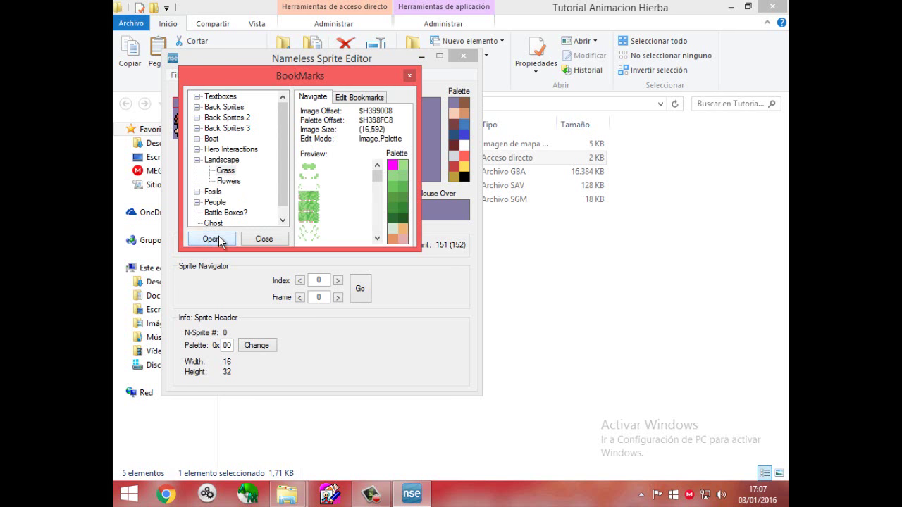
{"action": "left_click", "coordinate": [256, 241]}
Look over the loaded grass sprite strip, and compare it with the full grass strip in the 0_0 image.
{"action": "left_click_drag", "start_coordinate": [342, 111], "coordinate": [343, 202]}
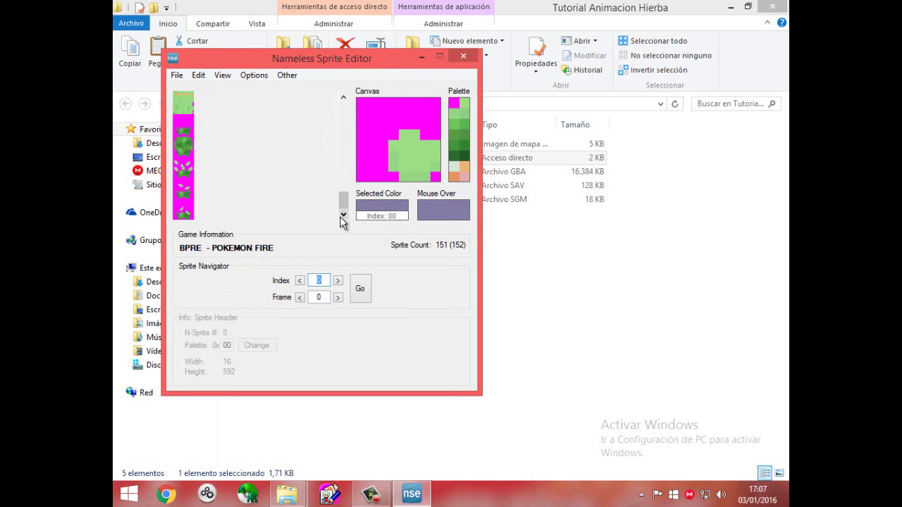
{"action": "left_click", "coordinate": [518, 273]}
{"action": "double_click", "coordinate": [319, 142]}
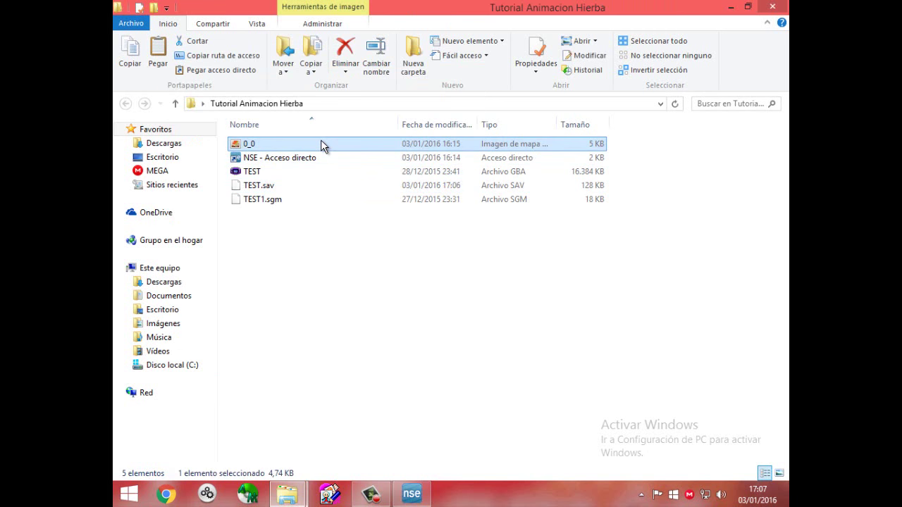
{"action": "scroll", "coordinate": [501, 247], "scroll_direction": "up", "scroll_amount": 3}
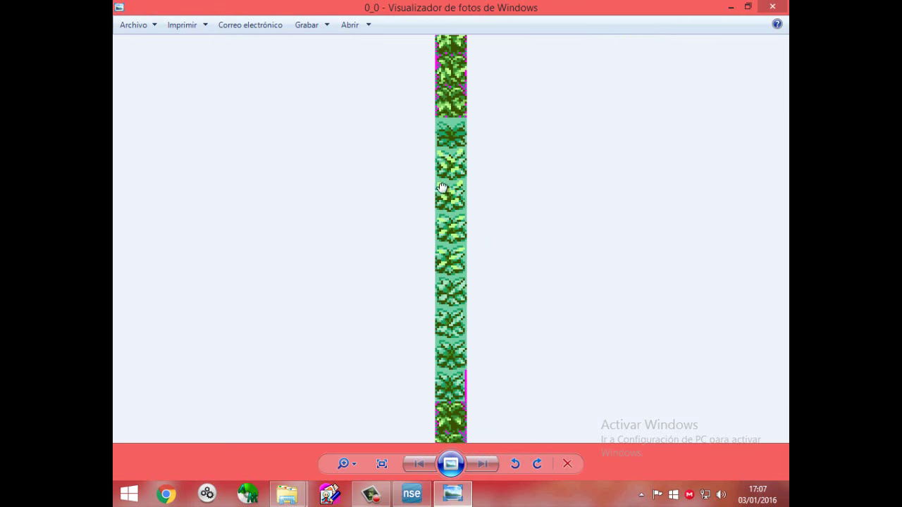
{"action": "left_click_drag", "start_coordinate": [443, 188], "coordinate": [435, 392]}
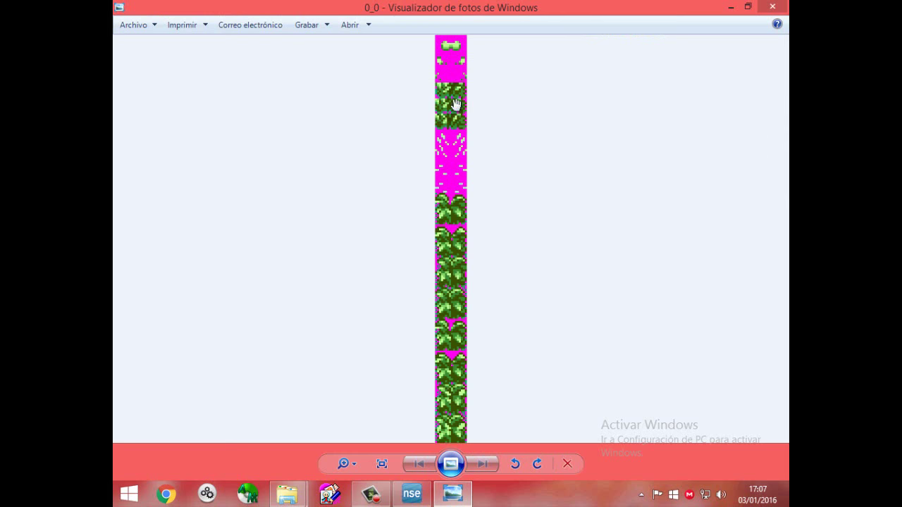
{"action": "scroll", "coordinate": [463, 265], "scroll_direction": "down", "scroll_amount": 1}
{"action": "scroll", "coordinate": [463, 265], "scroll_direction": "down", "scroll_amount": 2}
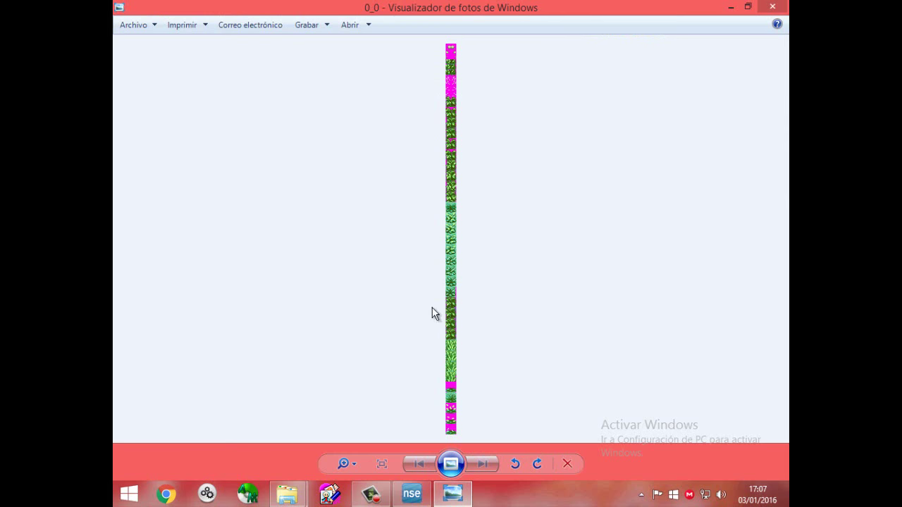
{"action": "left_click", "coordinate": [772, 6]}
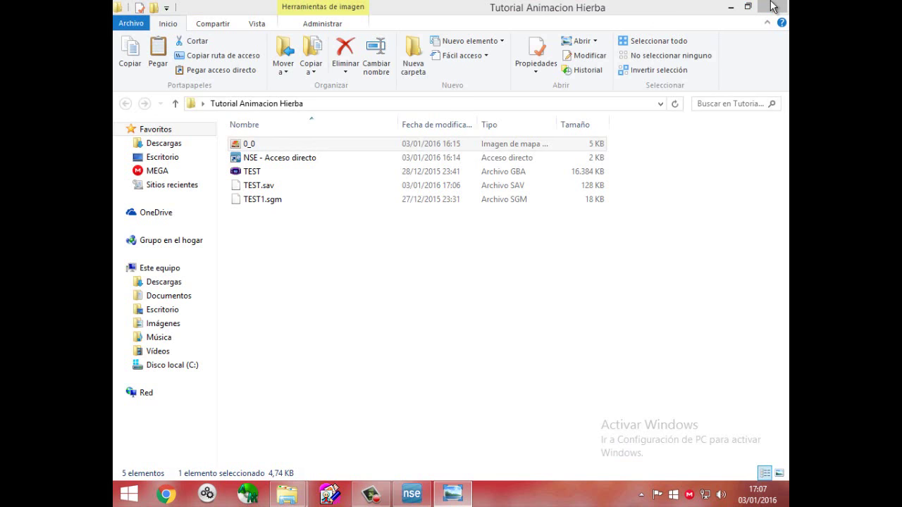
Return to Nameless Sprite Editor and review the grass sprite strip back up to its first frames.
{"action": "left_click", "coordinate": [411, 494]}
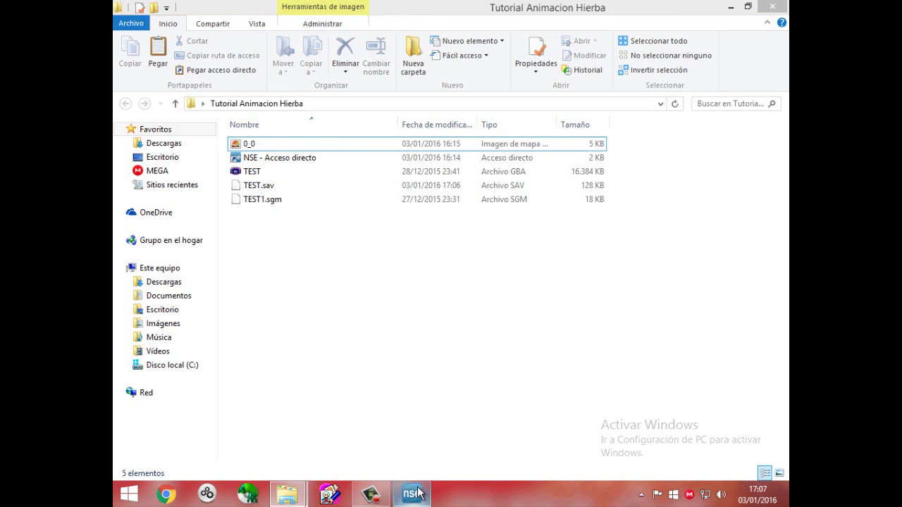
{"action": "left_click_drag", "start_coordinate": [344, 199], "coordinate": [347, 93]}
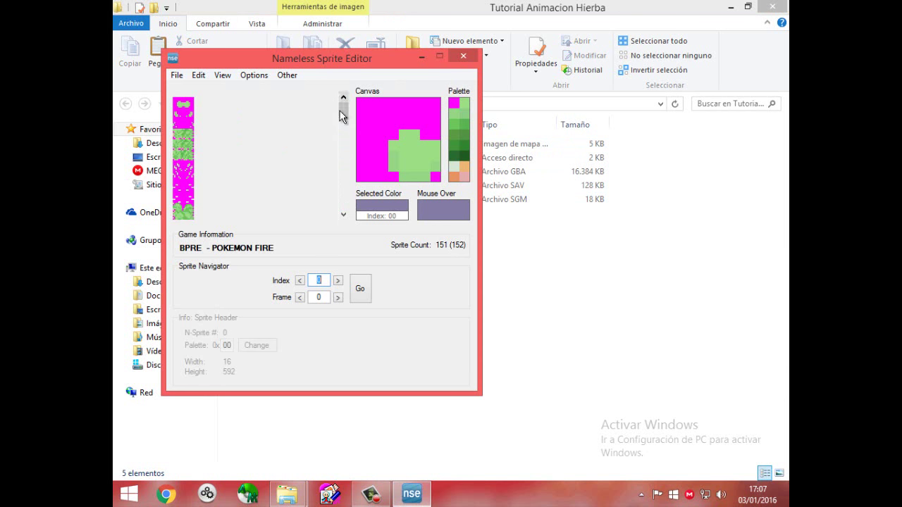
{"action": "left_click_drag", "start_coordinate": [343, 151], "coordinate": [344, 102]}
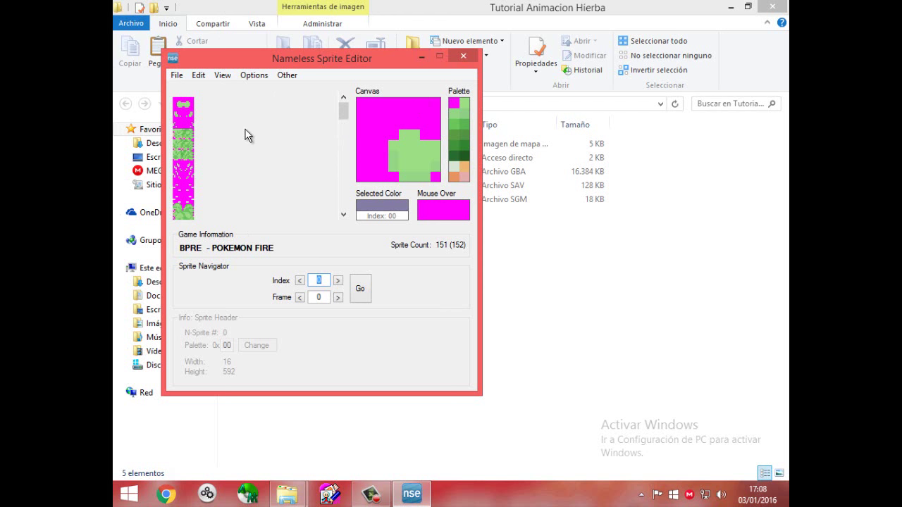
Switch to Character Maker PRO and inspect the magenta background and green colour 5 in the palette of 2_Indexed.png.
{"action": "key", "text": "alt+Tab"}
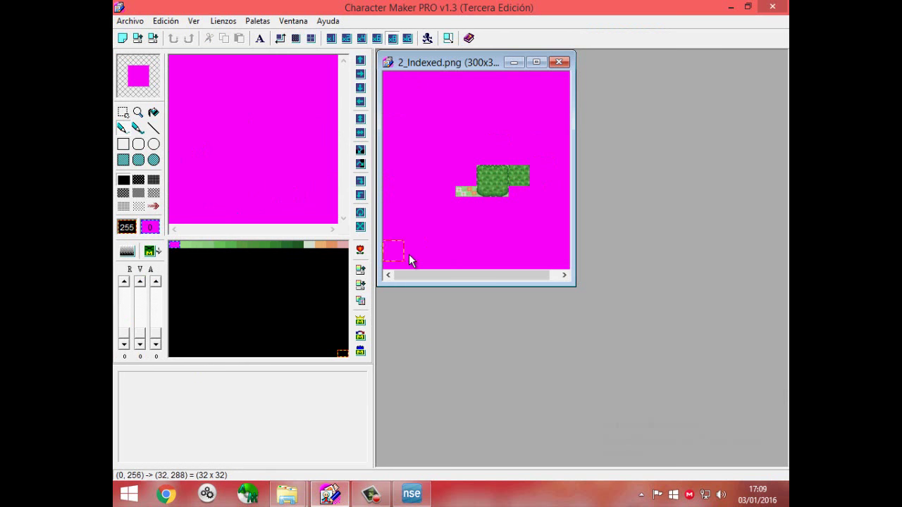
{"action": "left_click", "coordinate": [411, 494]}
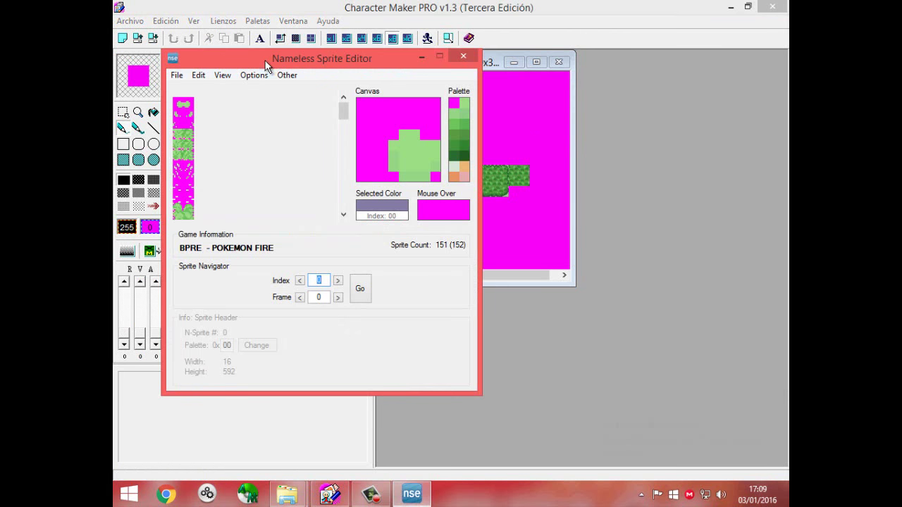
{"action": "left_click_drag", "start_coordinate": [266, 65], "coordinate": [577, 101]}
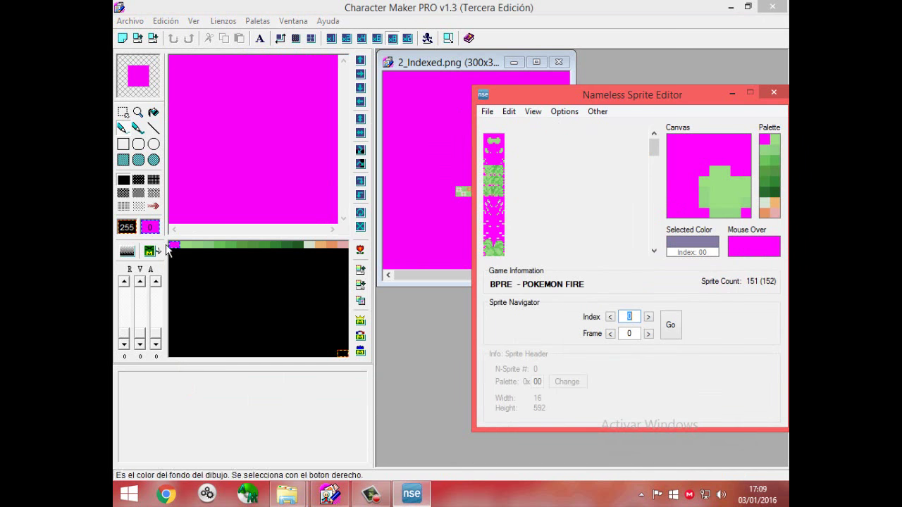
{"action": "left_click", "coordinate": [331, 8]}
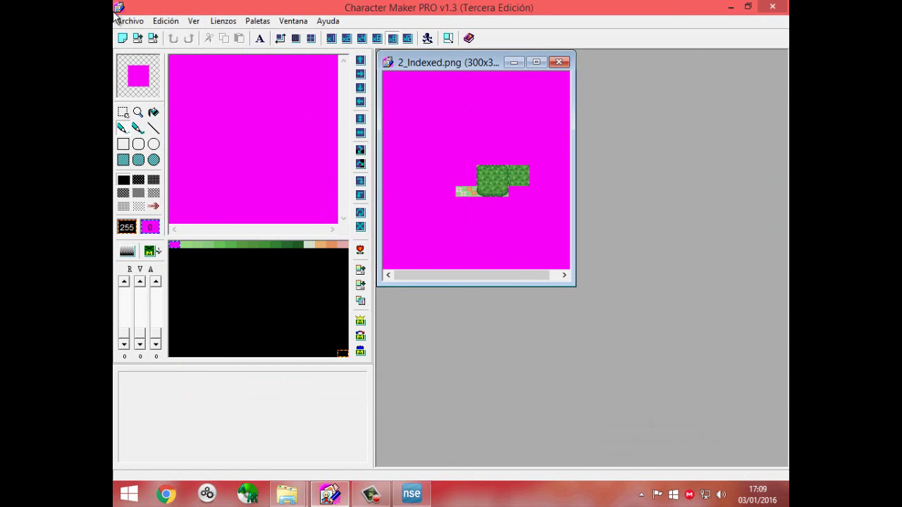
{"action": "left_click", "coordinate": [186, 242]}
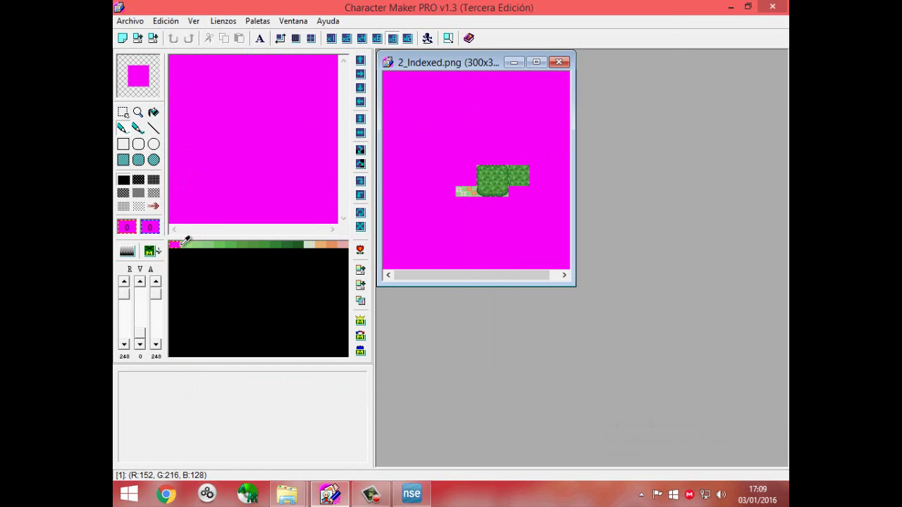
{"action": "left_click", "coordinate": [231, 244]}
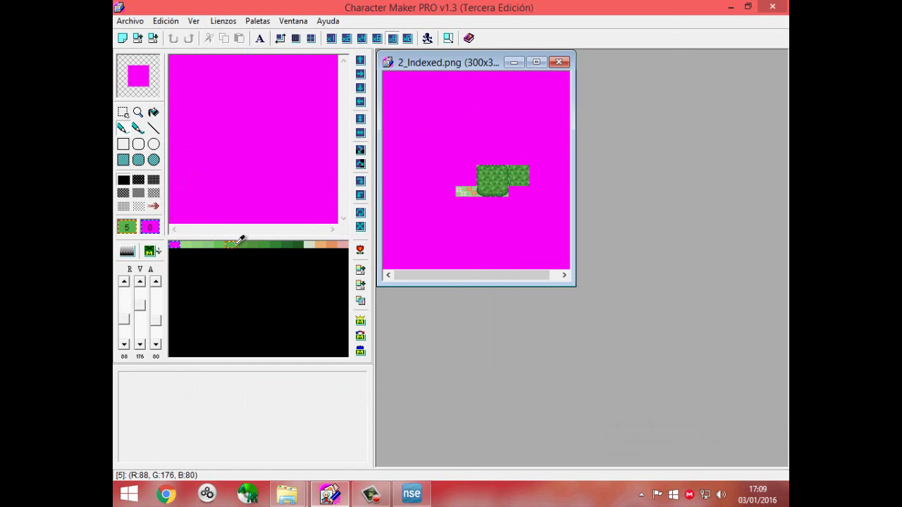
Place the Nameless Sprite Editor window beside the Character Maker palette and open the grass sprite's palette for editing.
{"action": "left_click", "coordinate": [412, 494]}
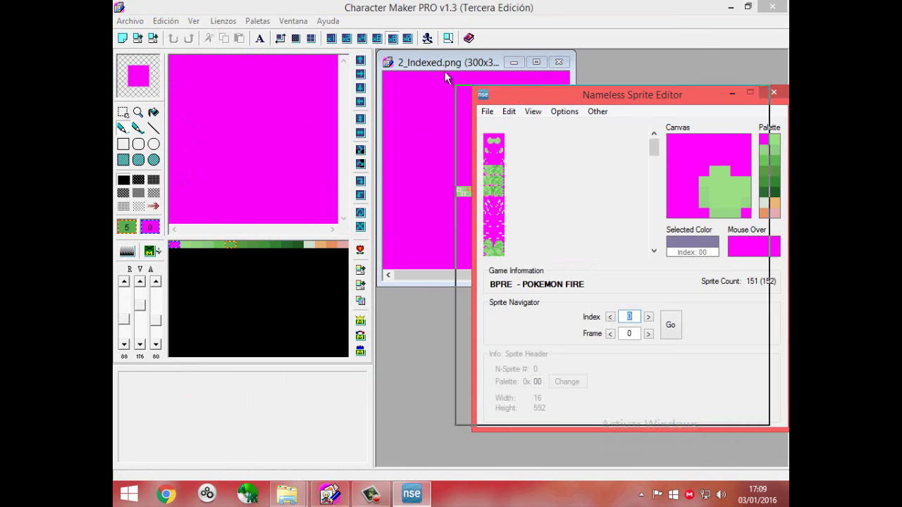
{"action": "left_click_drag", "start_coordinate": [521, 95], "coordinate": [408, 41]}
{"action": "left_click_drag", "start_coordinate": [541, 95], "coordinate": [518, 31]}
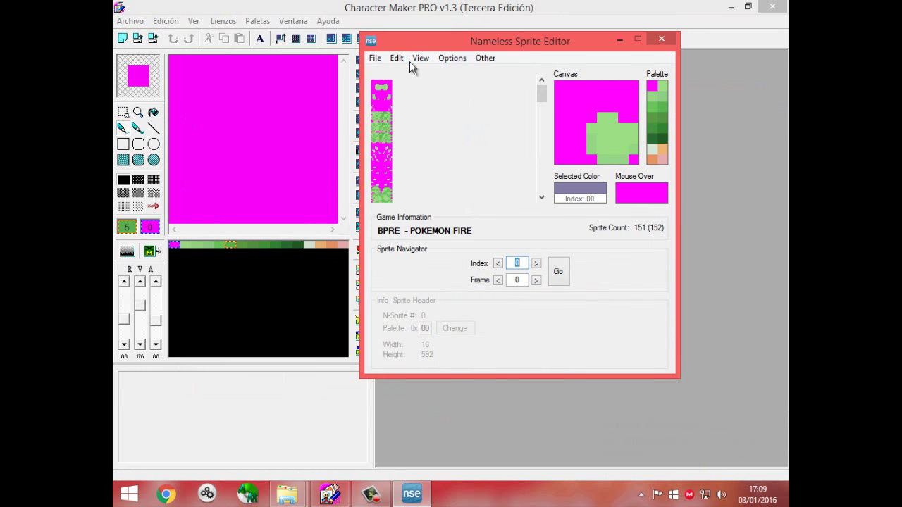
{"action": "left_click_drag", "start_coordinate": [397, 41], "coordinate": [450, 43]}
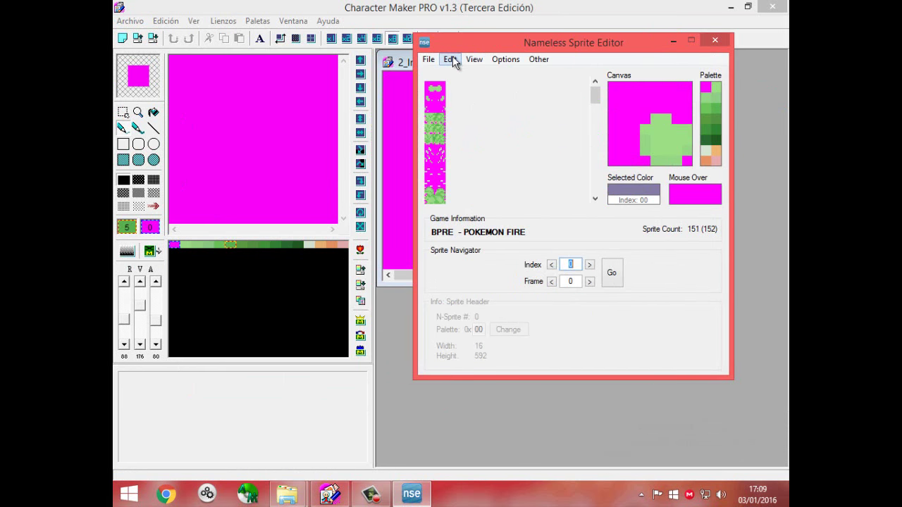
{"action": "left_click", "coordinate": [451, 60]}
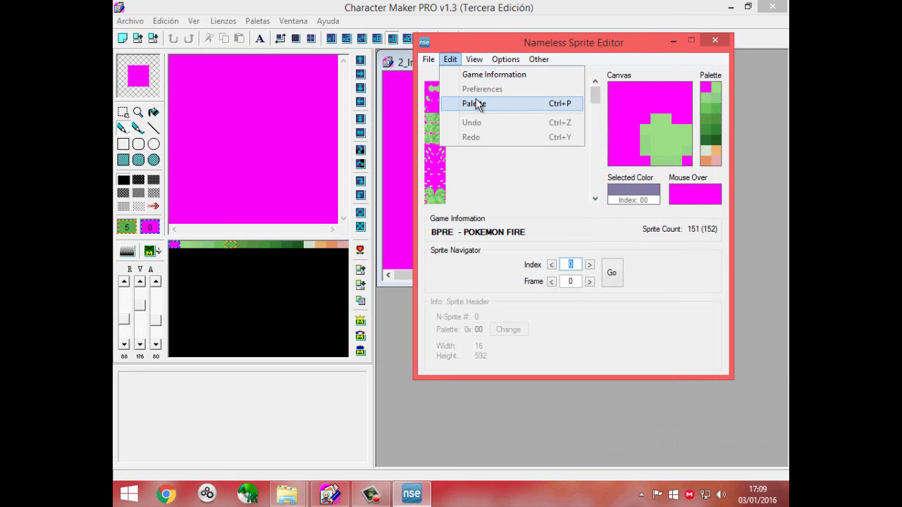
{"action": "left_click", "coordinate": [448, 61]}
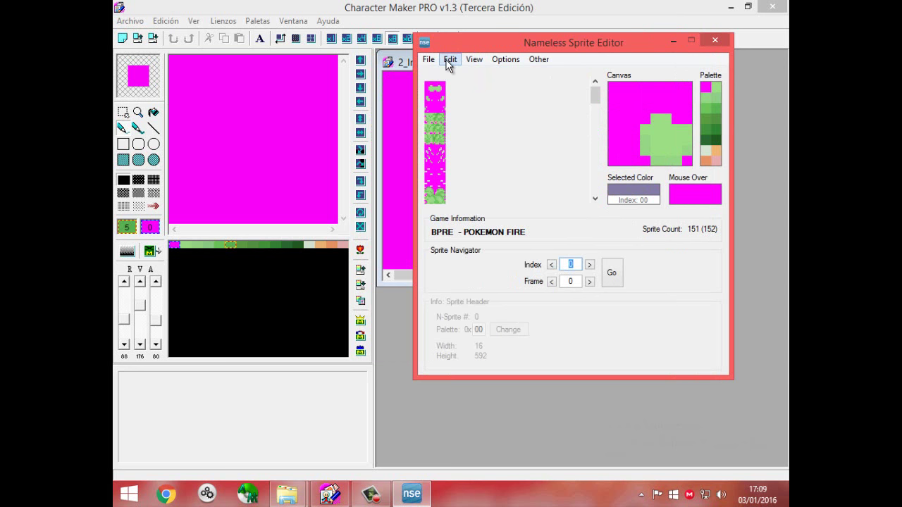
{"action": "left_click", "coordinate": [448, 61]}
{"action": "left_click", "coordinate": [483, 97]}
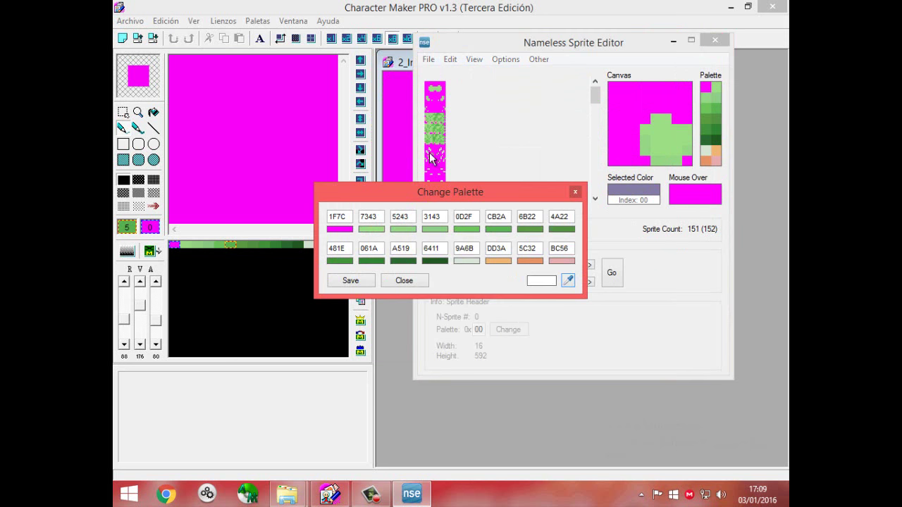
{"action": "left_click_drag", "start_coordinate": [416, 193], "coordinate": [562, 139]}
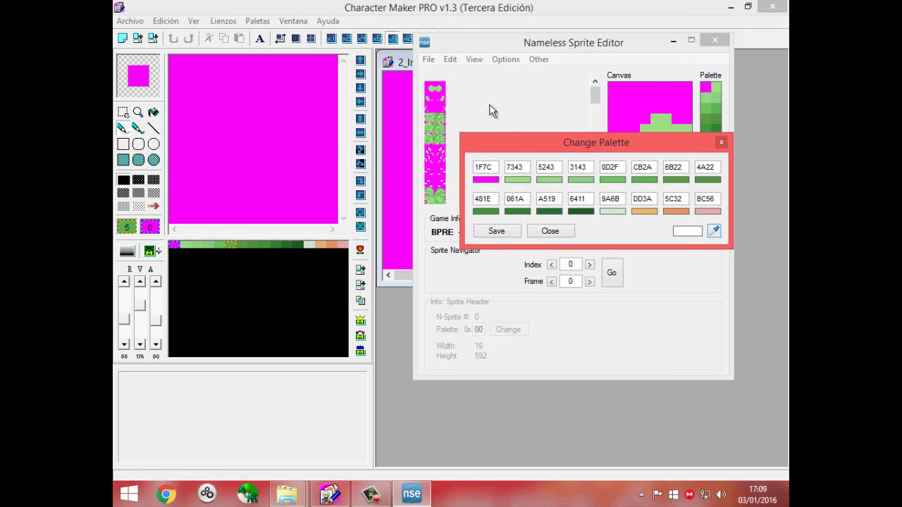
Examine the colour codes in the Change Palette dialog from the first entry to the last.
{"action": "left_click", "coordinate": [484, 167]}
{"action": "left_click", "coordinate": [613, 199]}
{"action": "left_click", "coordinate": [713, 199]}
{"action": "left_click", "coordinate": [495, 168]}
{"action": "left_click", "coordinate": [710, 198]}
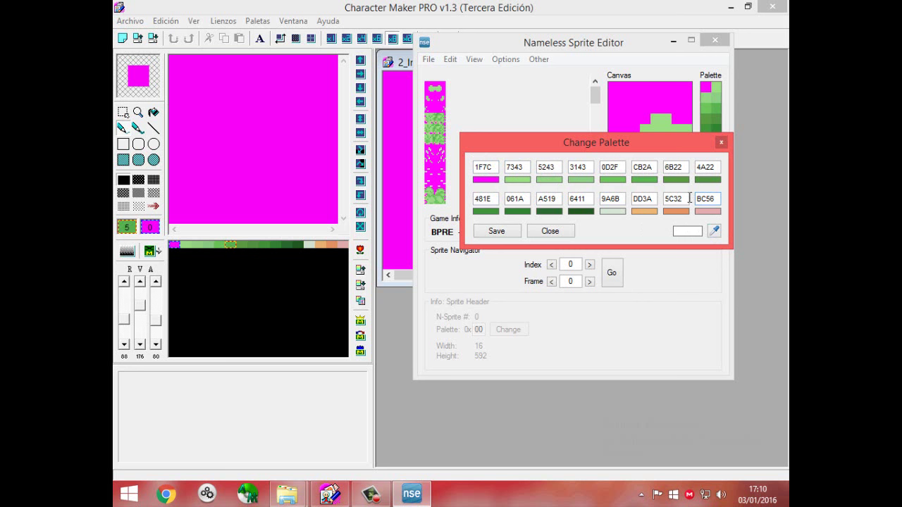
Sample the magenta background from the Character Maker palette for the first colour entry in the Change Palette dialog.
{"action": "left_click", "coordinate": [715, 232]}
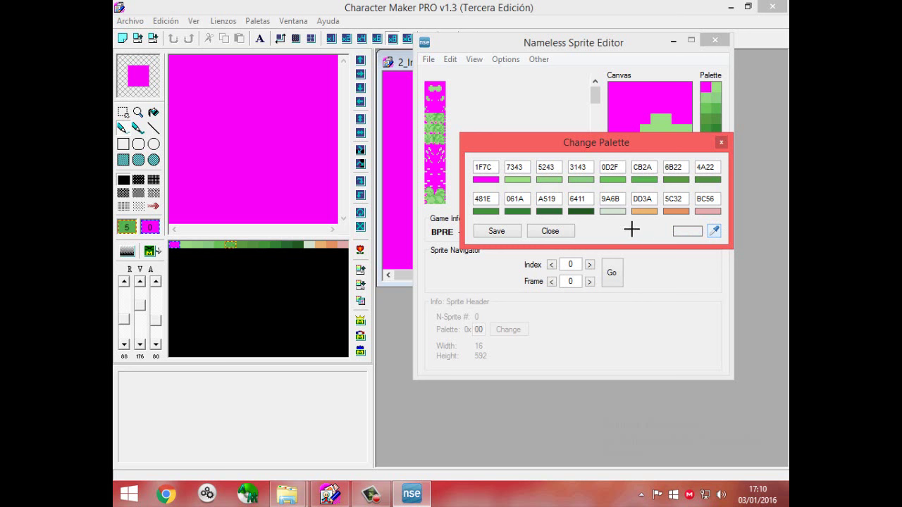
{"action": "left_click", "coordinate": [173, 245]}
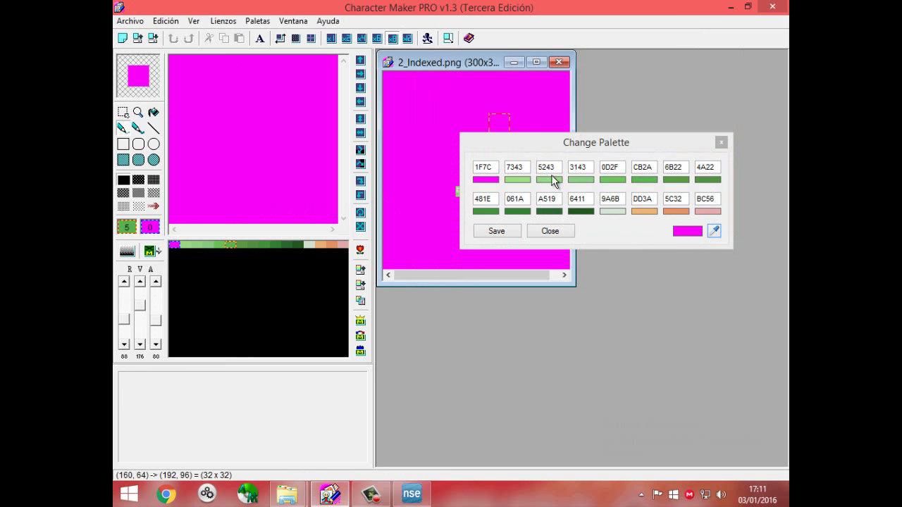
{"action": "left_click", "coordinate": [538, 145]}
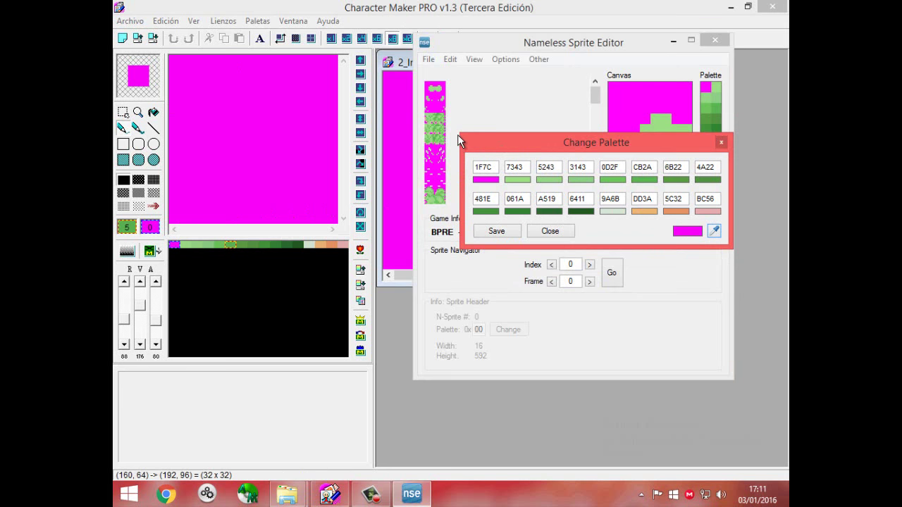
{"action": "left_click", "coordinate": [488, 168]}
{"action": "left_click", "coordinate": [714, 233]}
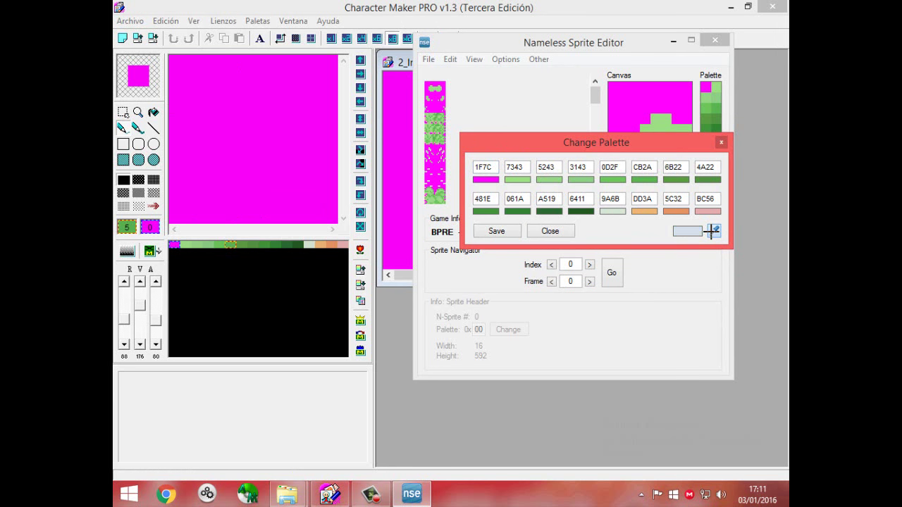
{"action": "left_click", "coordinate": [173, 246]}
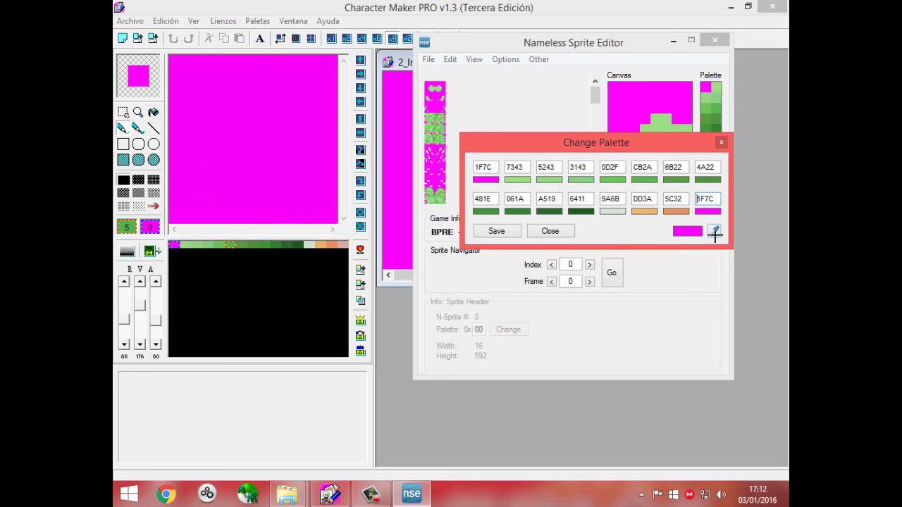
Sample the last pink of the Character Maker palette for the final Change Palette entry and close the dialog.
{"action": "left_click_drag", "start_coordinate": [715, 235], "coordinate": [345, 242]}
{"action": "left_click", "coordinate": [550, 231]}
Export the recoloured grass sprite strip as a 16 Color Bitmap named 0_1 in the Tutorial Animacion Hierba folder.
{"action": "left_click", "coordinate": [428, 59]}
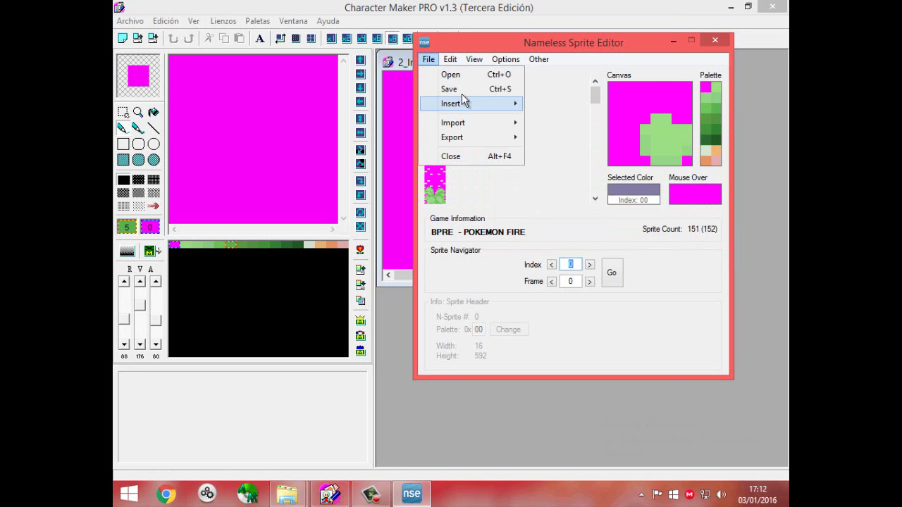
{"action": "left_click", "coordinate": [525, 113]}
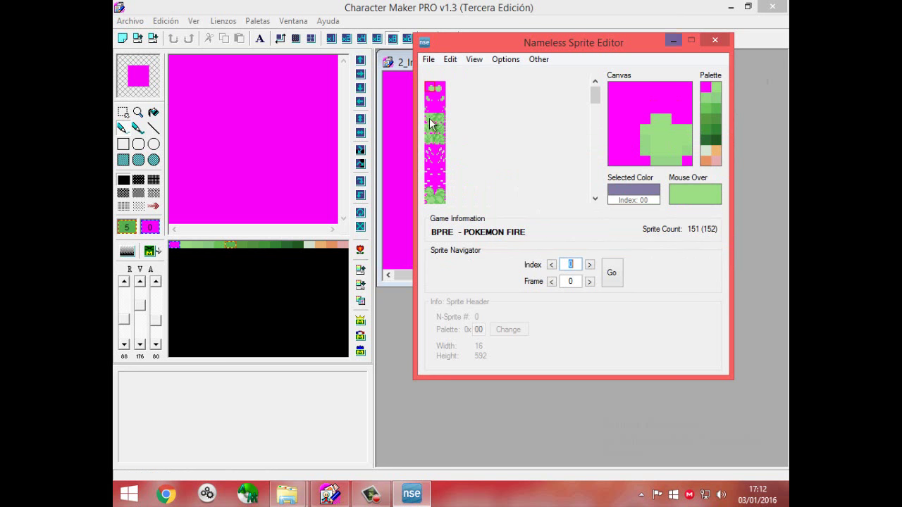
{"action": "left_click", "coordinate": [429, 61]}
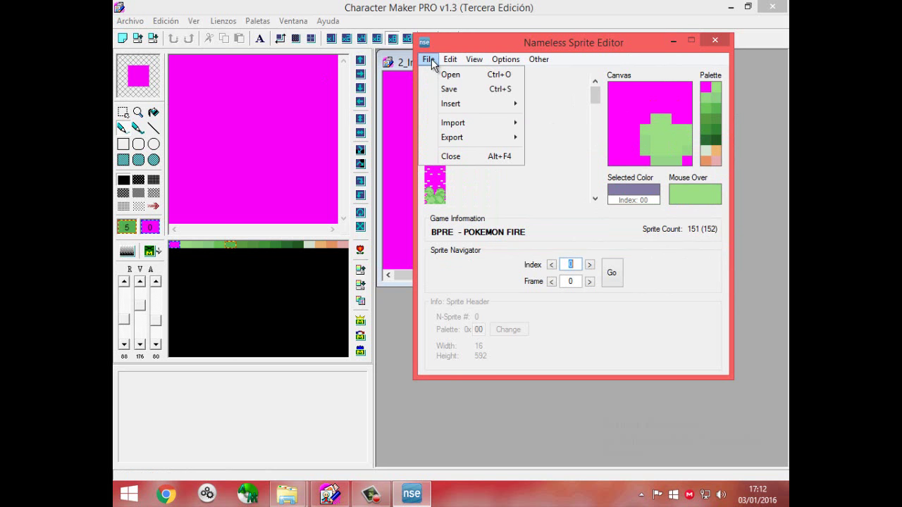
{"action": "mouse_move", "coordinate": [451, 137]}
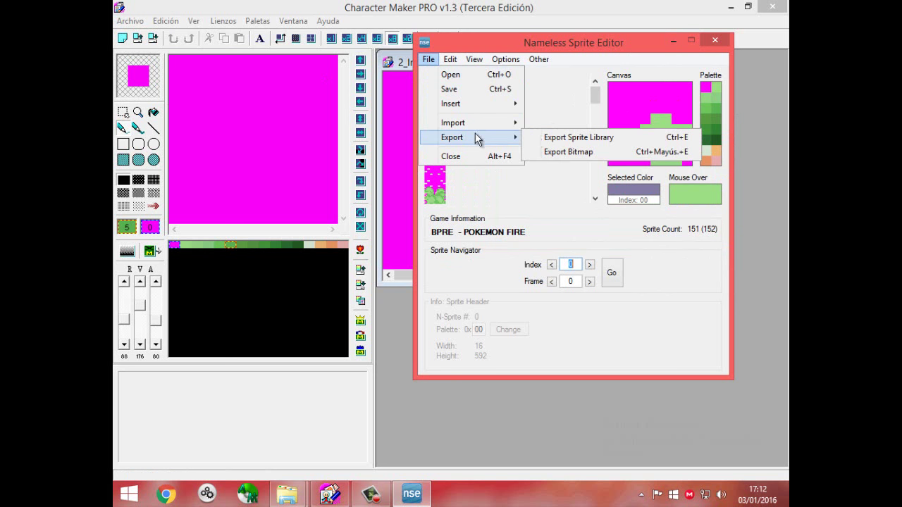
{"action": "left_click", "coordinate": [574, 153]}
{"action": "left_click", "coordinate": [626, 176]}
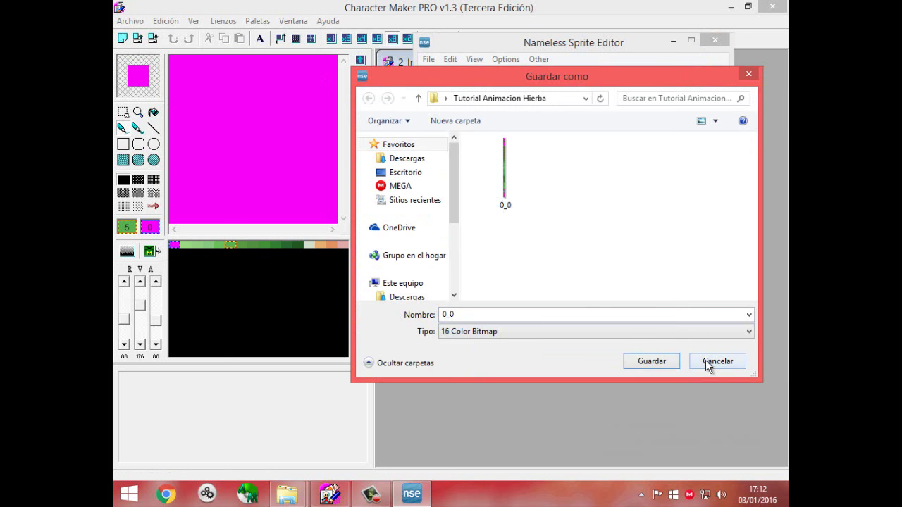
{"action": "left_click", "coordinate": [504, 314]}
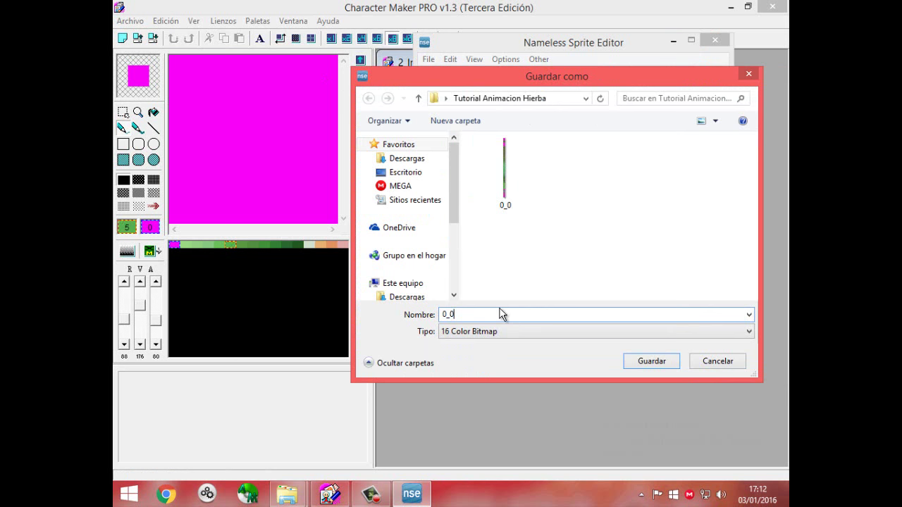
{"action": "key", "text": "Return"}
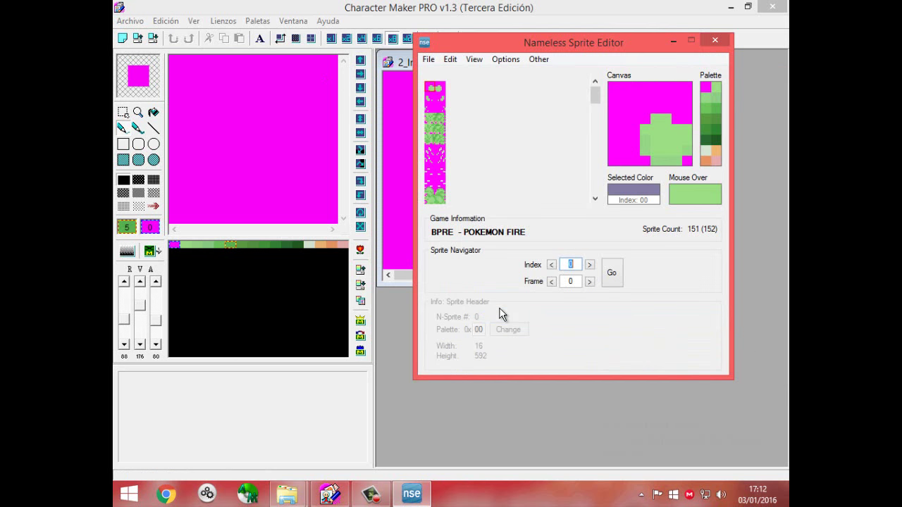
Close Nameless Sprite Editor and Character Maker PRO to get back to the Tutorial Animacion Hierba folder.
{"action": "left_click", "coordinate": [715, 41]}
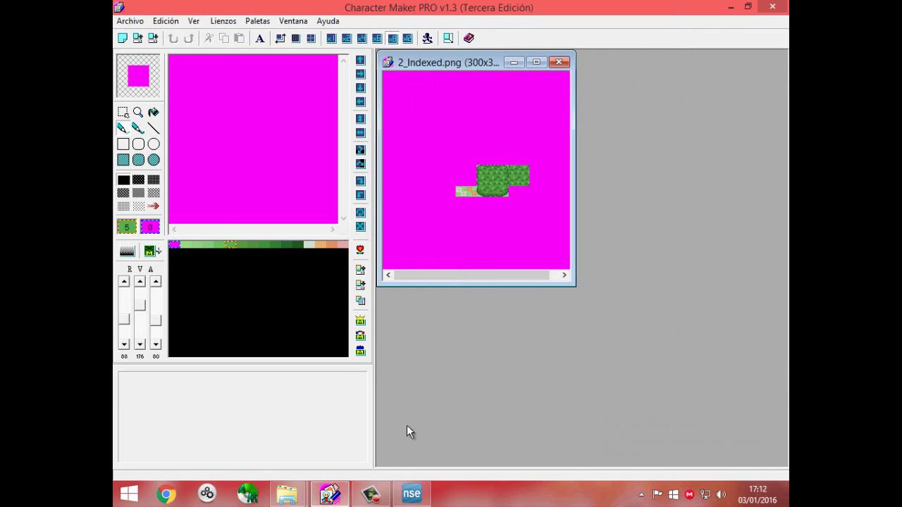
{"action": "left_click", "coordinate": [411, 494]}
{"action": "left_click", "coordinate": [712, 41]}
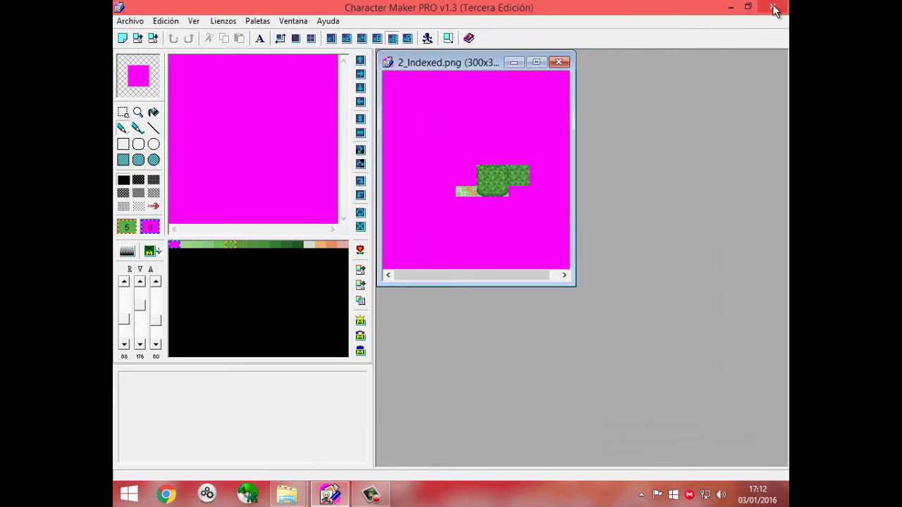
{"action": "left_click", "coordinate": [772, 7]}
{"action": "left_click", "coordinate": [532, 235]}
{"action": "left_click", "coordinate": [772, 7]}
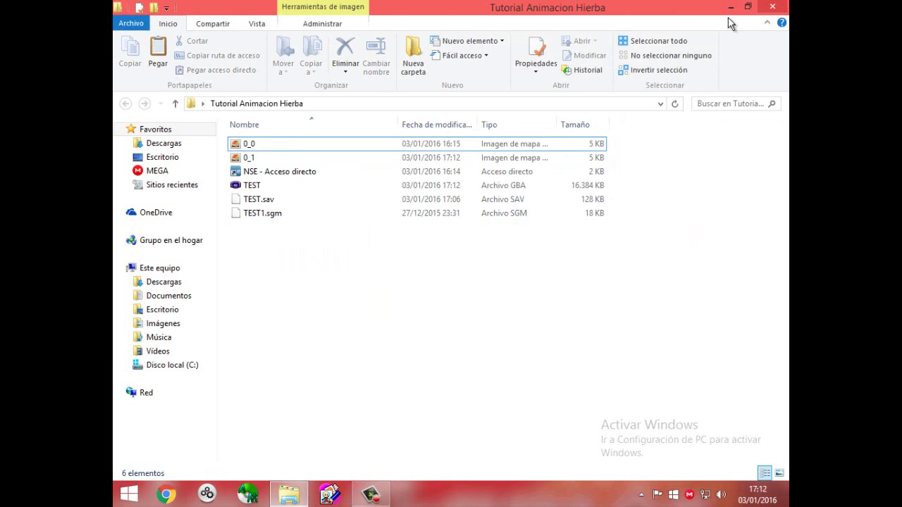
View the original strip 0_0 in the photo viewer, inspect its frames closely and compare it with 0_1.
{"action": "double_click", "coordinate": [292, 147]}
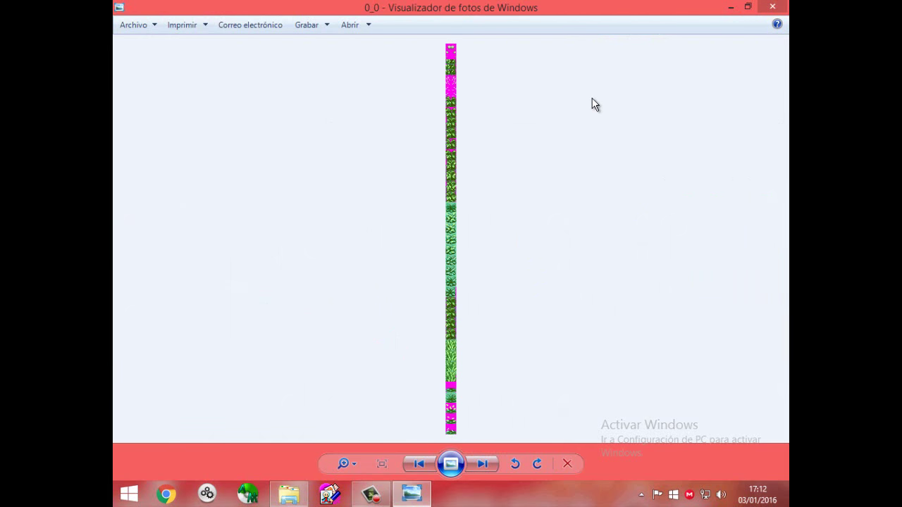
{"action": "scroll", "coordinate": [374, 374], "scroll_direction": "up", "scroll_amount": 3}
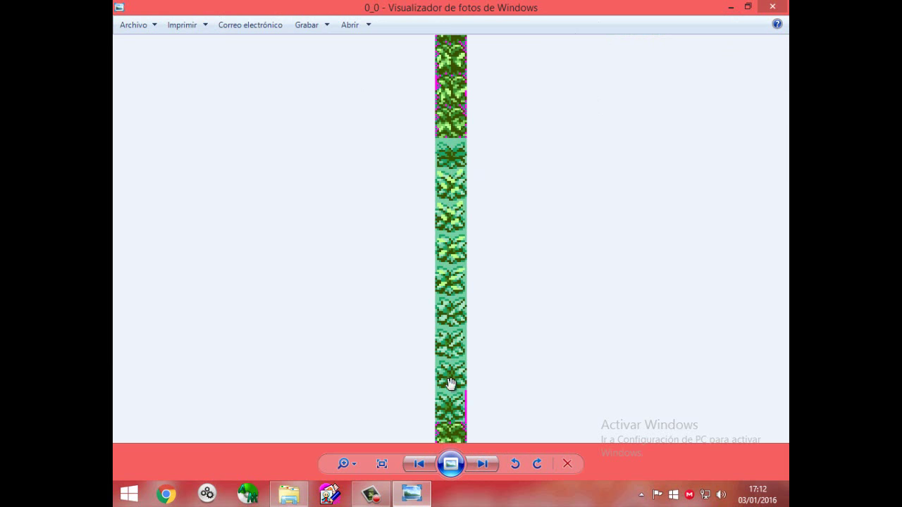
{"action": "left_click_drag", "start_coordinate": [452, 403], "coordinate": [445, 55]}
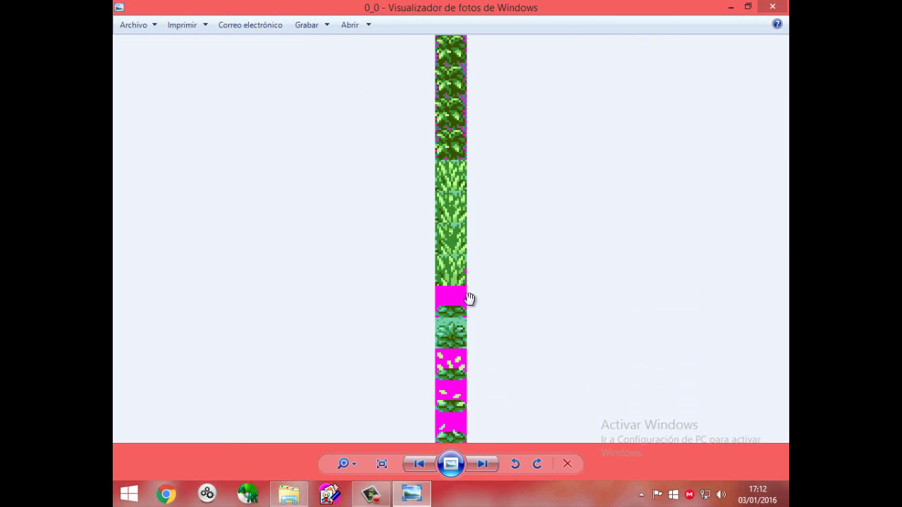
{"action": "scroll", "coordinate": [419, 308], "scroll_direction": "down", "scroll_amount": 2}
{"action": "scroll", "coordinate": [420, 309], "scroll_direction": "down", "scroll_amount": 1}
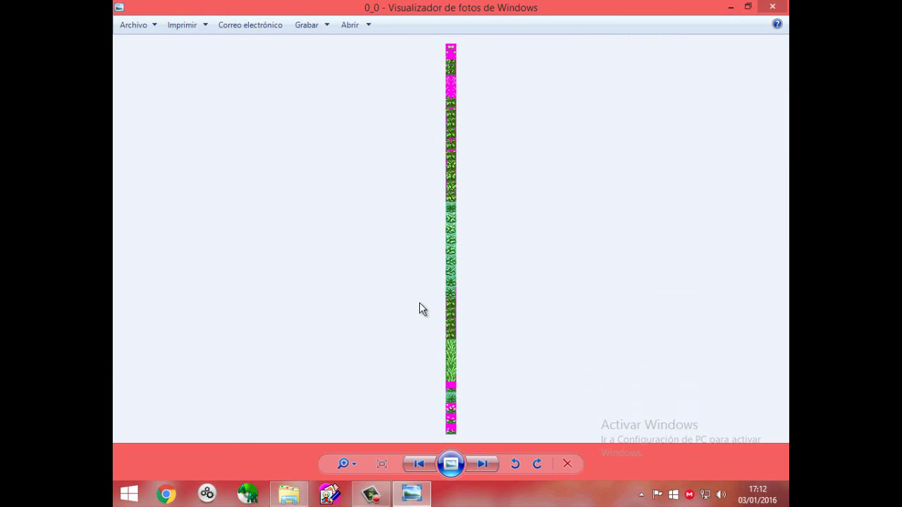
{"action": "key", "text": "Right"}
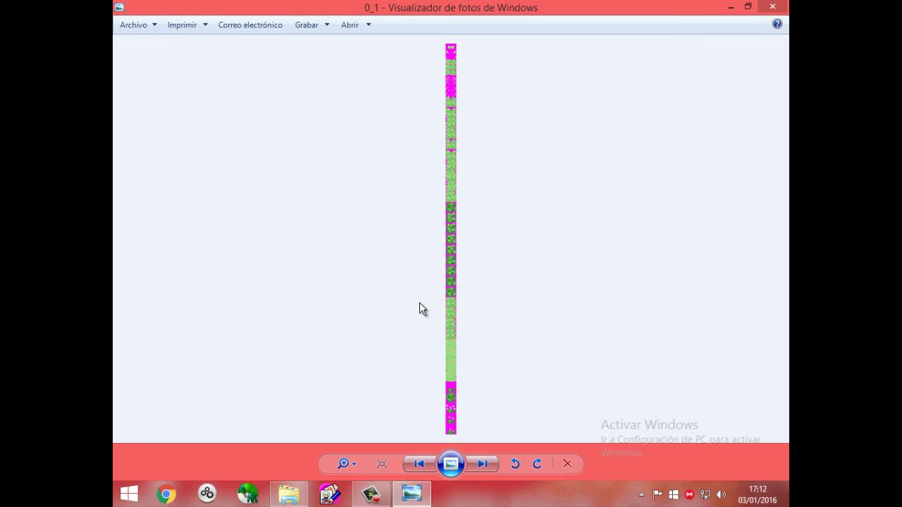
{"action": "key", "text": "Left"}
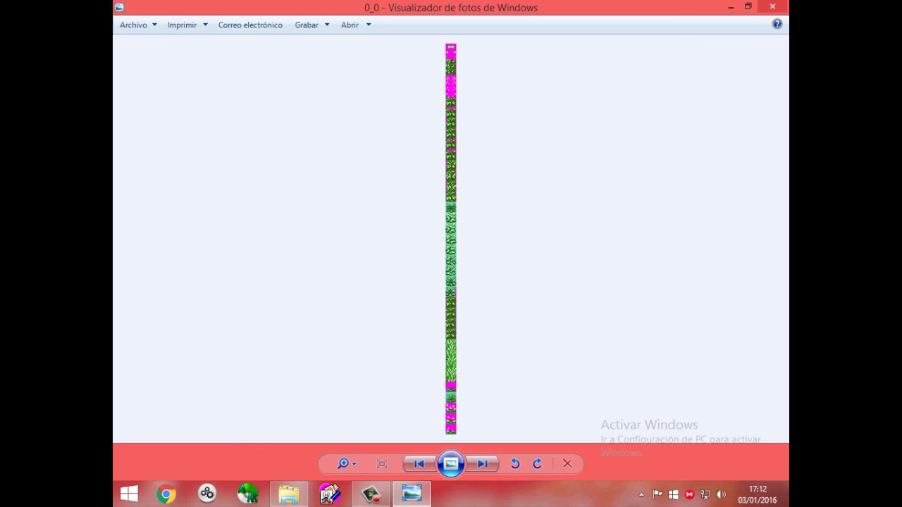
{"action": "left_click", "coordinate": [775, 7]}
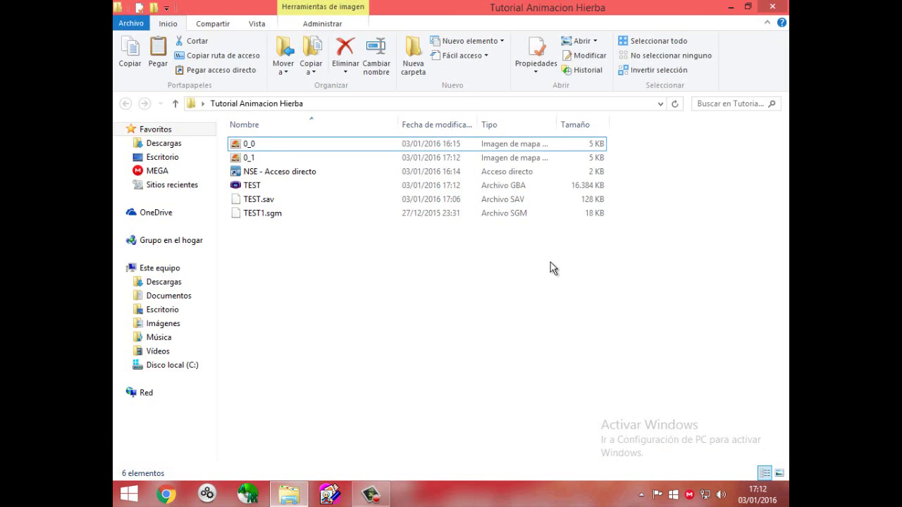
Open 0_1 in Paint for editing and enlarge it to 600% at the dark grass frames on magenta.
{"action": "left_click", "coordinate": [256, 160]}
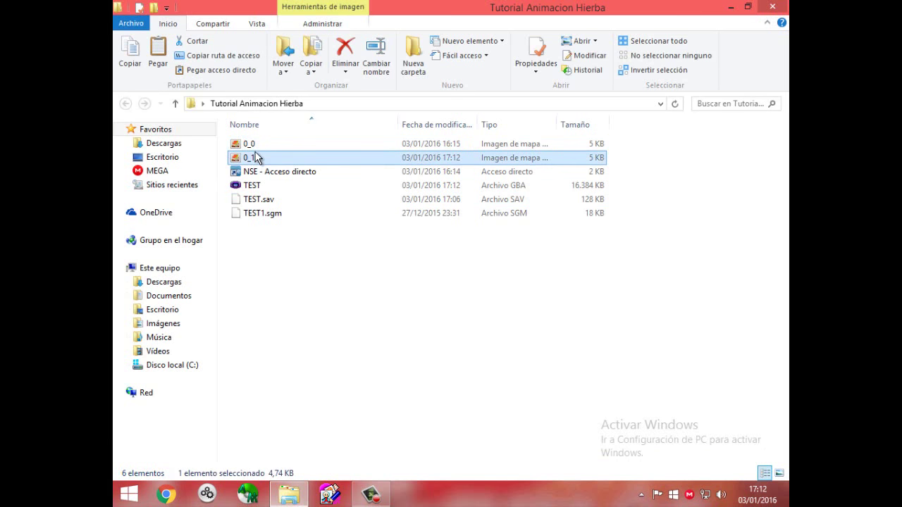
{"action": "right_click", "coordinate": [304, 160]}
{"action": "left_click", "coordinate": [348, 129]}
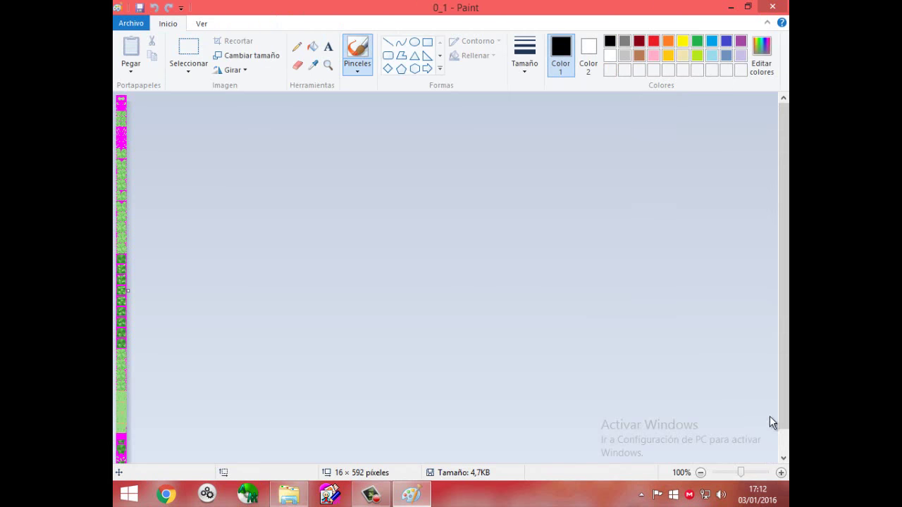
{"action": "left_click", "coordinate": [780, 472]}
{"action": "left_click", "coordinate": [781, 472]}
{"action": "left_click", "coordinate": [780, 472]}
{"action": "left_click", "coordinate": [781, 472]}
{"action": "left_click", "coordinate": [780, 472]}
{"action": "left_click_drag", "start_coordinate": [785, 125], "coordinate": [777, 239]}
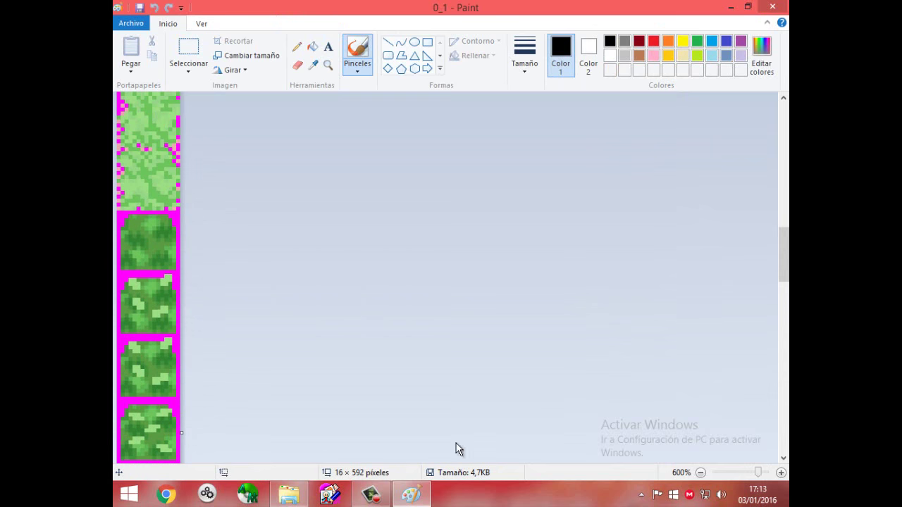
Reopen the original 0_0 image and examine its teal-background grass frames up close, then close the viewer.
{"action": "left_click", "coordinate": [289, 494]}
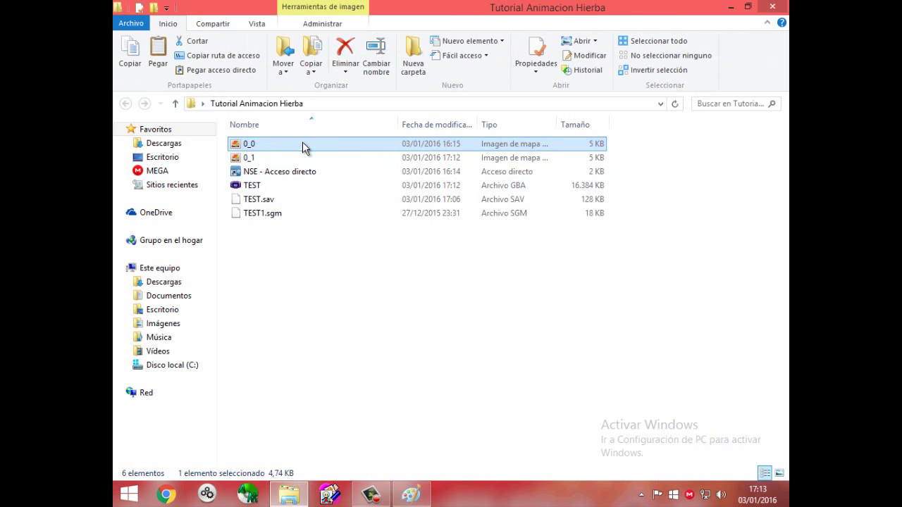
{"action": "double_click", "coordinate": [304, 145]}
{"action": "scroll", "coordinate": [331, 219], "scroll_direction": "up", "scroll_amount": 5}
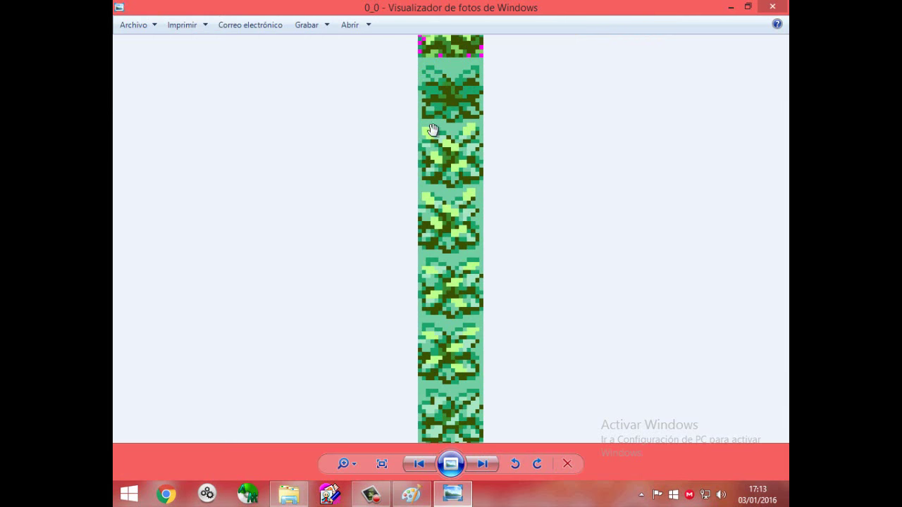
{"action": "left_click_drag", "start_coordinate": [449, 347], "coordinate": [445, 117]}
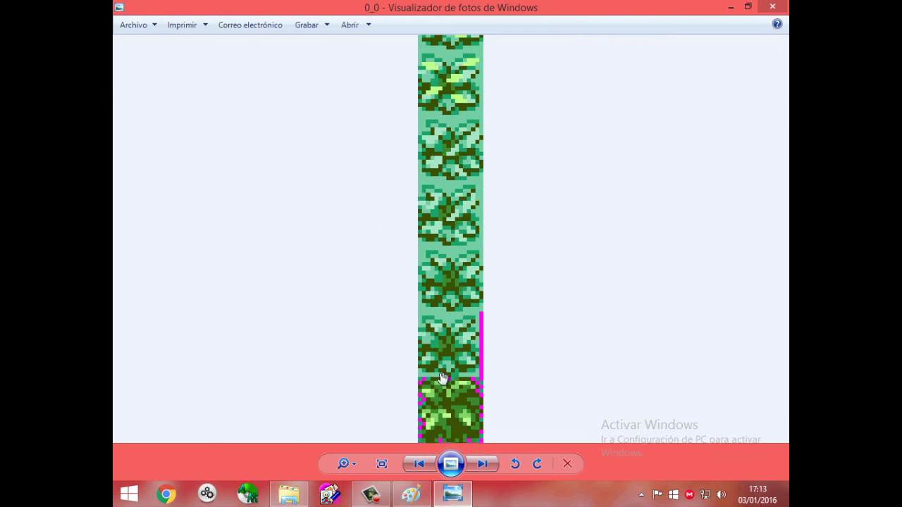
{"action": "left_click_drag", "start_coordinate": [452, 341], "coordinate": [447, 311]}
{"action": "left_click", "coordinate": [772, 6]}
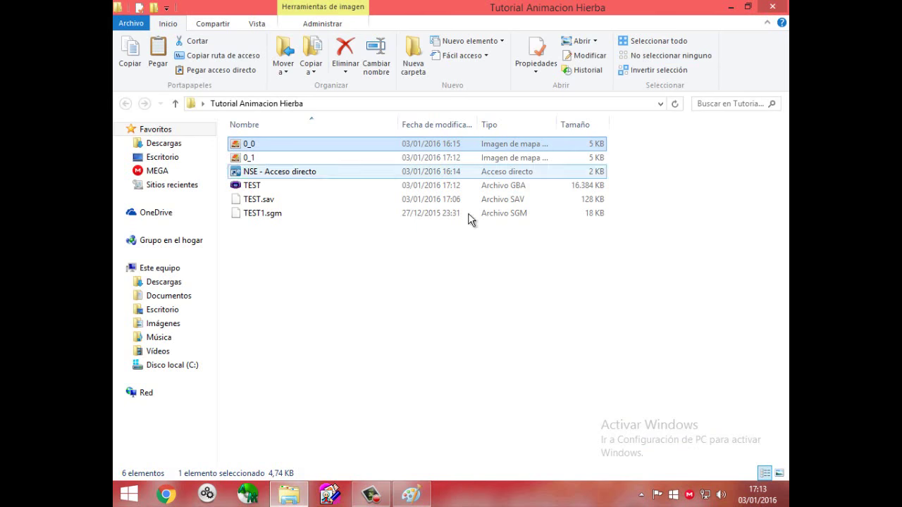
Return to 0_1 in Paint and widen the canvas to 32 × 592 pixels beside the sprite strip.
{"action": "left_click", "coordinate": [410, 493]}
{"action": "scroll", "coordinate": [280, 289], "scroll_direction": "down", "scroll_amount": 3}
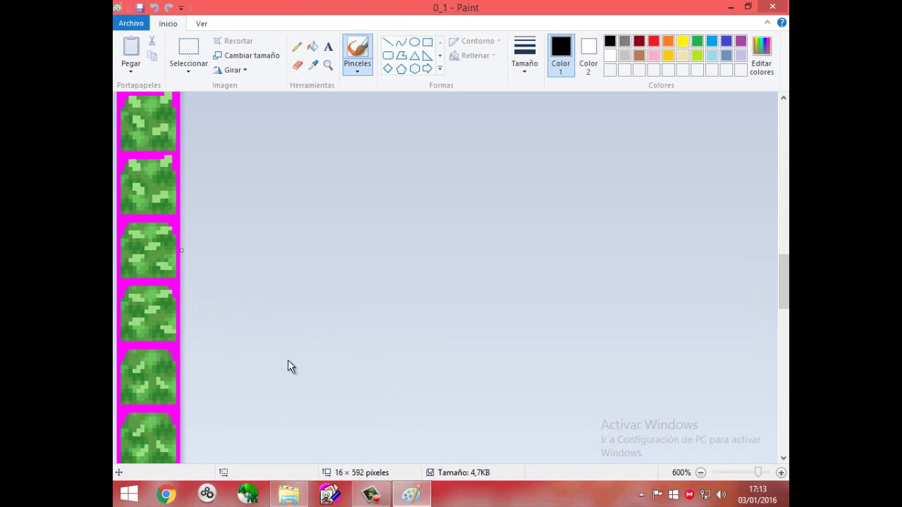
{"action": "left_click_drag", "start_coordinate": [184, 248], "coordinate": [245, 250]}
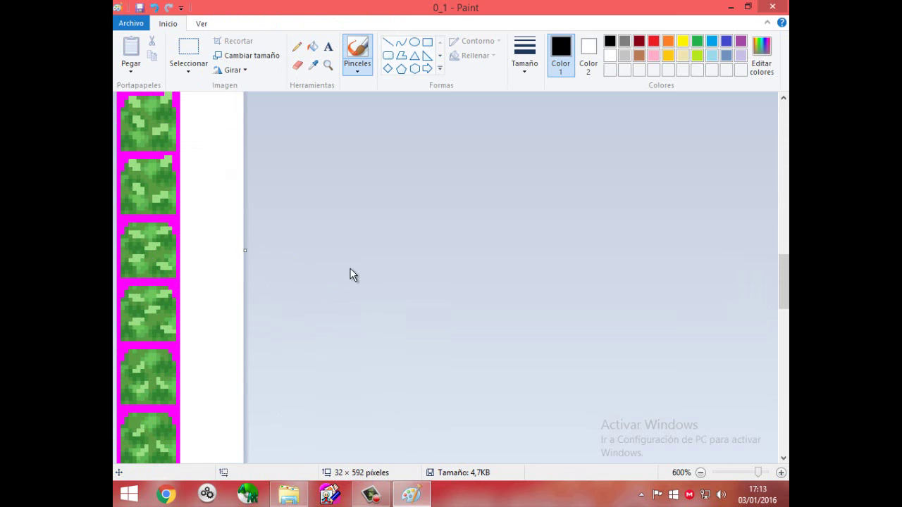
Outline the first dark grass frame with the selection tool and examine the frames down to the light grass section.
{"action": "scroll", "coordinate": [169, 183], "scroll_direction": "up", "scroll_amount": 6}
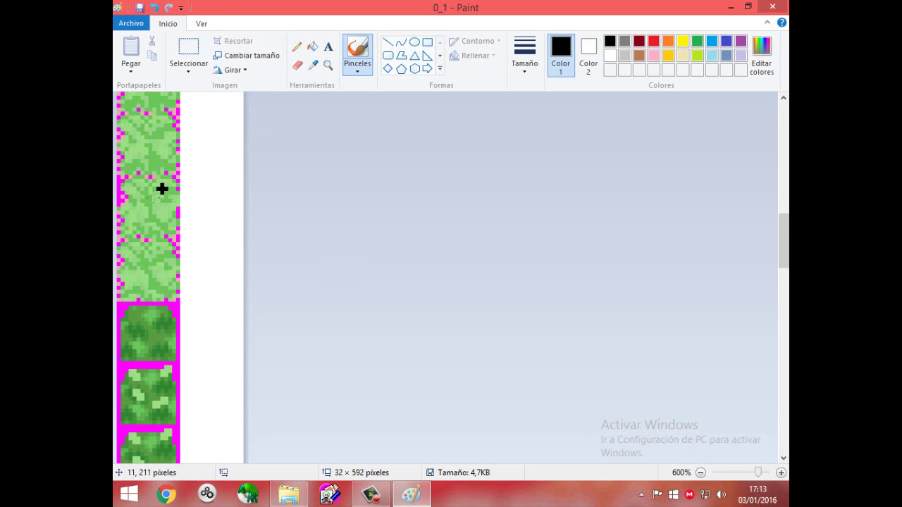
{"action": "left_click", "coordinate": [189, 48]}
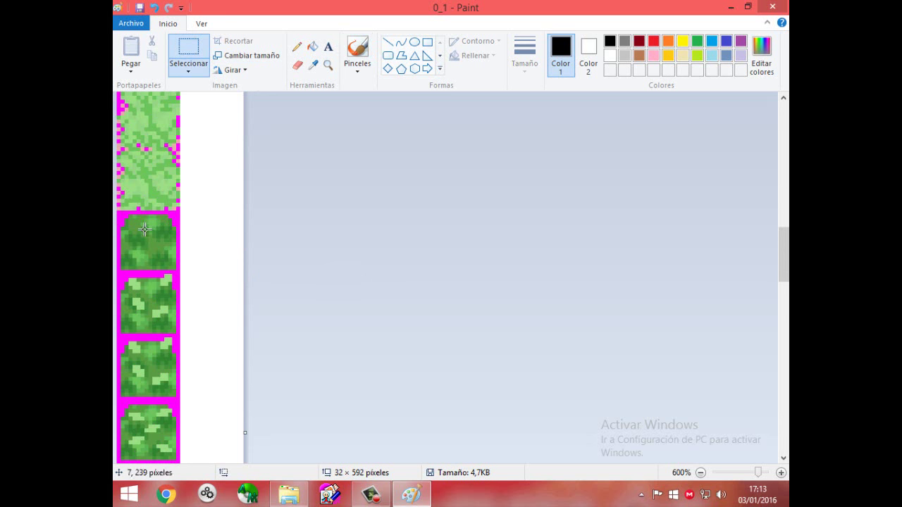
{"action": "left_click_drag", "start_coordinate": [117, 212], "coordinate": [177, 263]}
{"action": "left_click", "coordinate": [185, 282]}
{"action": "scroll", "coordinate": [223, 215], "scroll_direction": "down", "scroll_amount": 10}
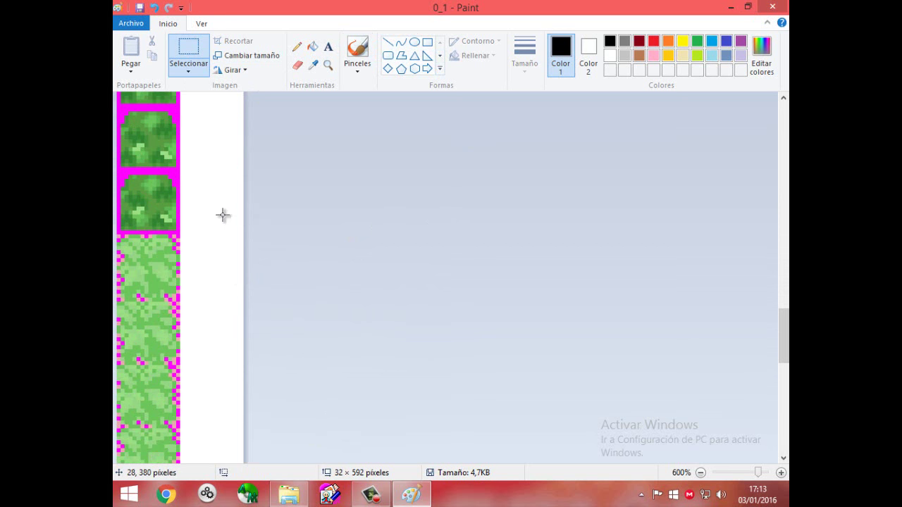
{"action": "scroll", "coordinate": [215, 201], "scroll_direction": "up", "scroll_amount": 8}
{"action": "scroll", "coordinate": [165, 162], "scroll_direction": "down", "scroll_amount": 8}
{"action": "scroll", "coordinate": [150, 147], "scroll_direction": "down", "scroll_amount": 10}
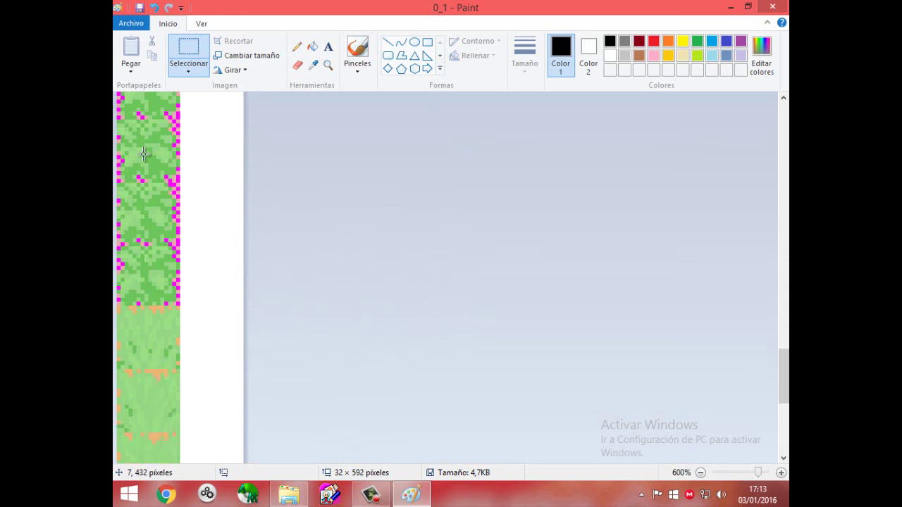
Close 0_1 in Paint and return to the Tutorial Animacion Hierba folder.
{"action": "left_click", "coordinate": [770, 9]}
{"action": "left_click", "coordinate": [456, 259]}
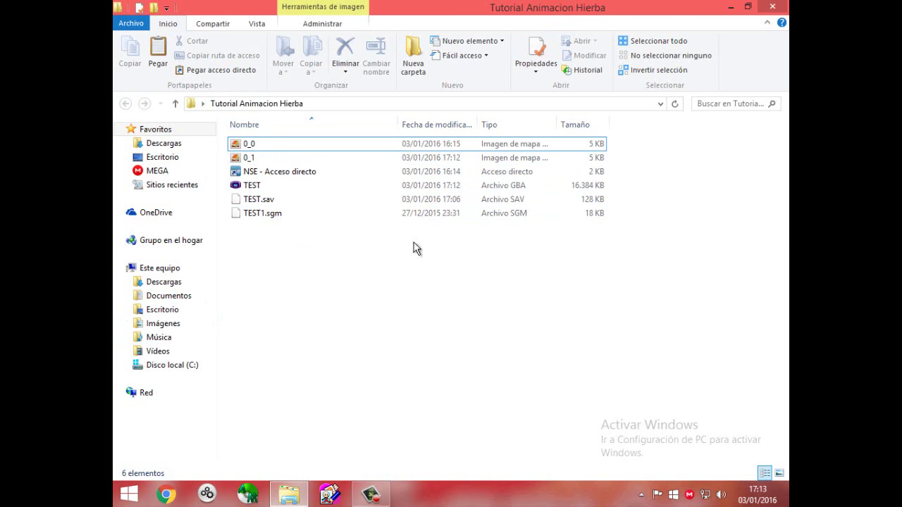
{"action": "mouse_move", "coordinate": [658, 138]}
{"action": "left_mouse_down"}
{"action": "mouse_move", "coordinate": [543, 154]}
{"action": "mouse_move", "coordinate": [521, 133]}
{"action": "mouse_move", "coordinate": [553, 159]}
{"action": "mouse_move", "coordinate": [656, 155]}
{"action": "left_mouse_up"}
{"action": "left_click", "coordinate": [438, 281]}
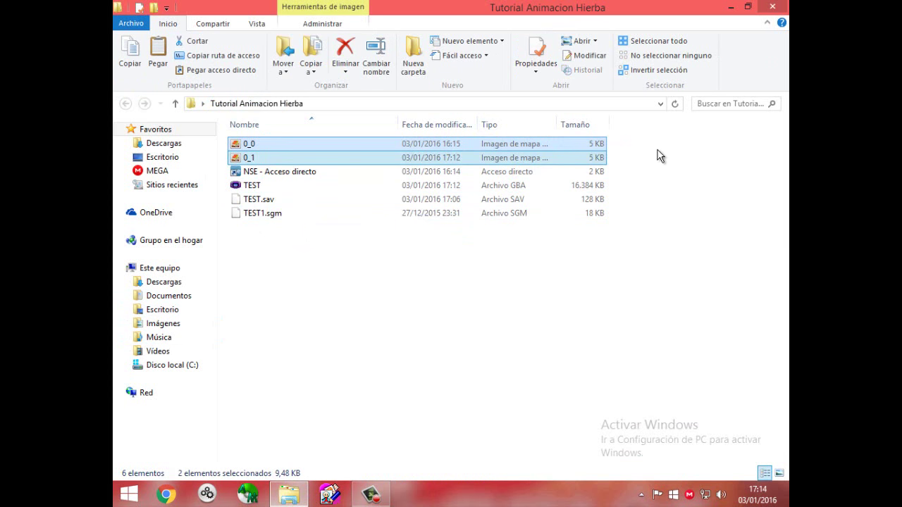
{"action": "left_click", "coordinate": [656, 155]}
{"action": "left_click_drag", "start_coordinate": [560, 144], "coordinate": [533, 134]}
{"action": "left_click", "coordinate": [662, 165]}
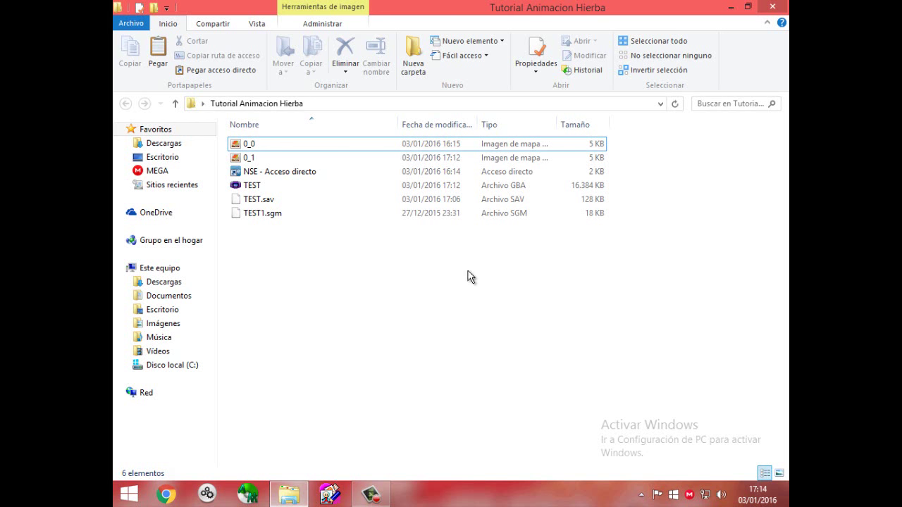
Open the original 0_0 image in the photo viewer and examine the teal-background grass frames along the strip.
{"action": "double_click", "coordinate": [289, 145]}
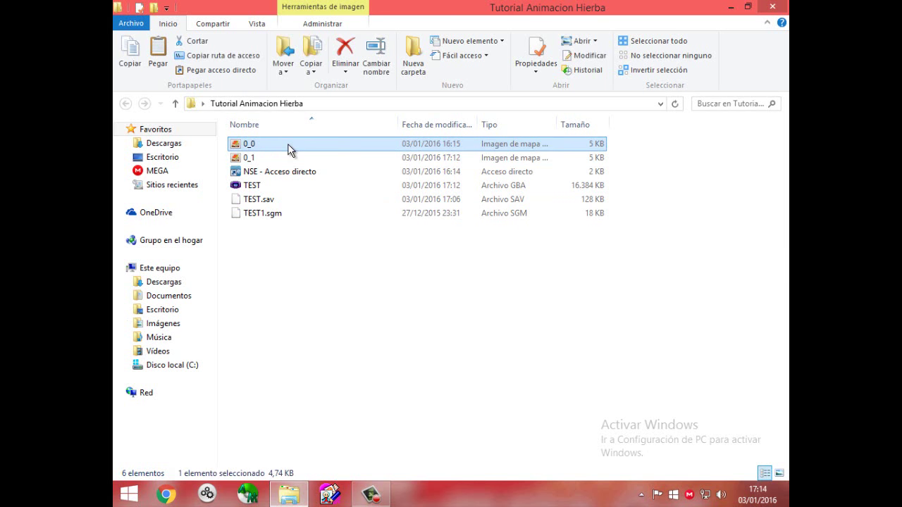
{"action": "scroll", "coordinate": [455, 275], "scroll_direction": "up", "scroll_amount": 3}
{"action": "scroll", "coordinate": [458, 266], "scroll_direction": "down", "scroll_amount": 4}
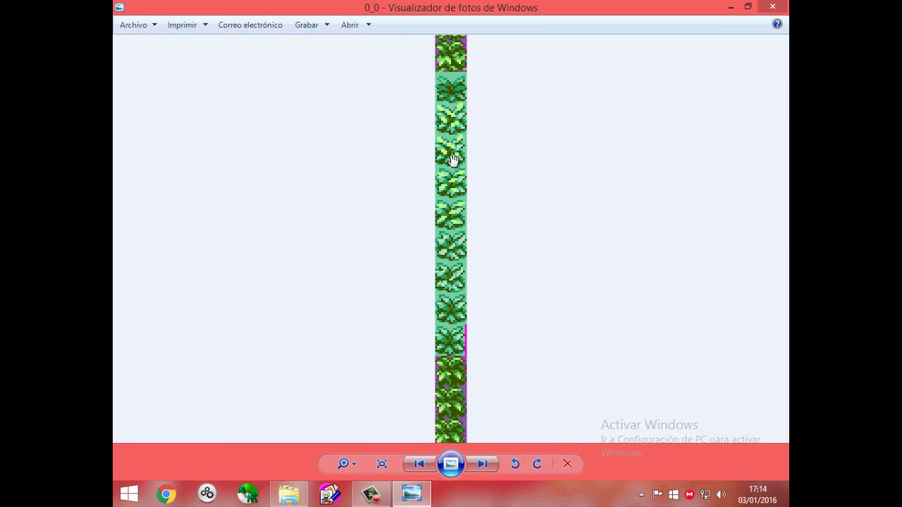
{"action": "left_click_drag", "start_coordinate": [455, 283], "coordinate": [444, 63]}
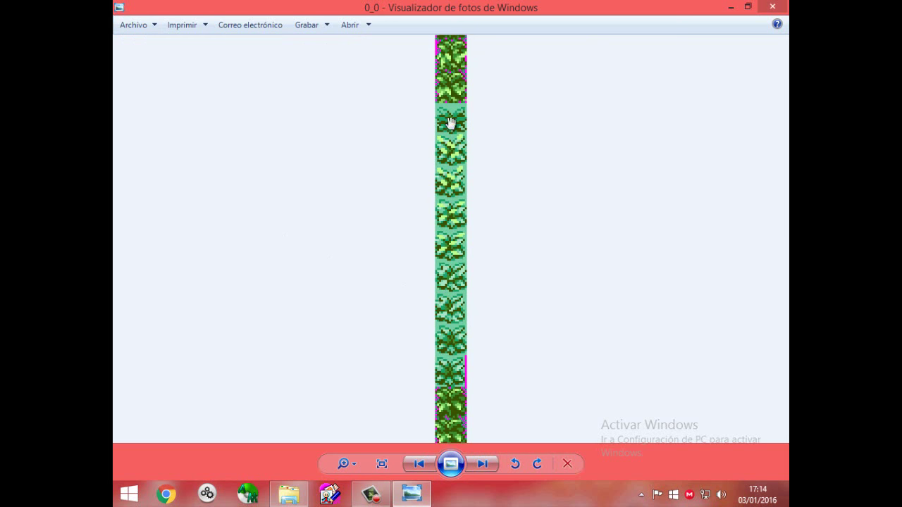
{"action": "left_click_drag", "start_coordinate": [454, 380], "coordinate": [452, 51]}
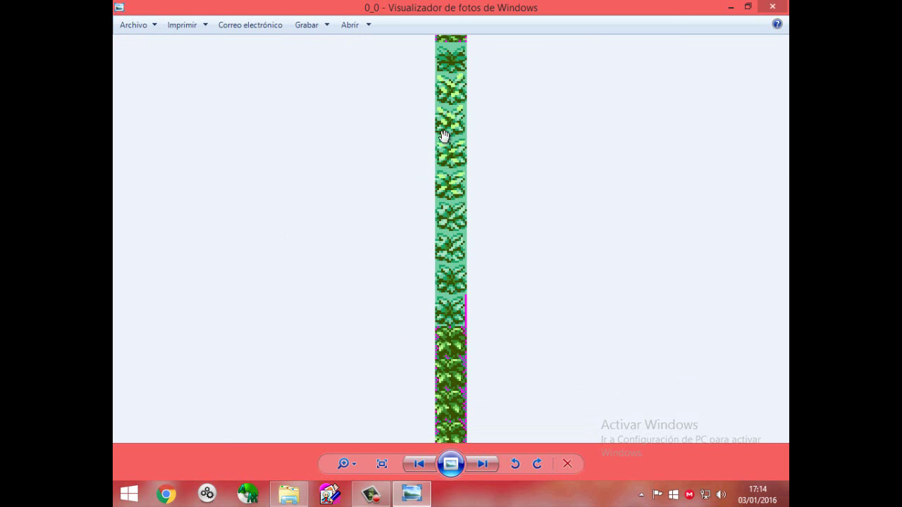
{"action": "scroll", "coordinate": [448, 311], "scroll_direction": "down", "scroll_amount": 3}
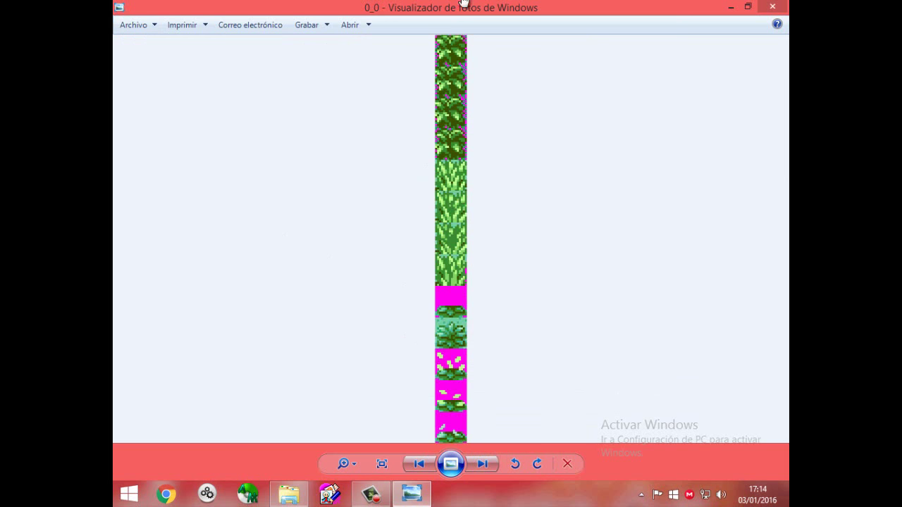
{"action": "scroll", "coordinate": [431, 298], "scroll_direction": "up", "scroll_amount": 5}
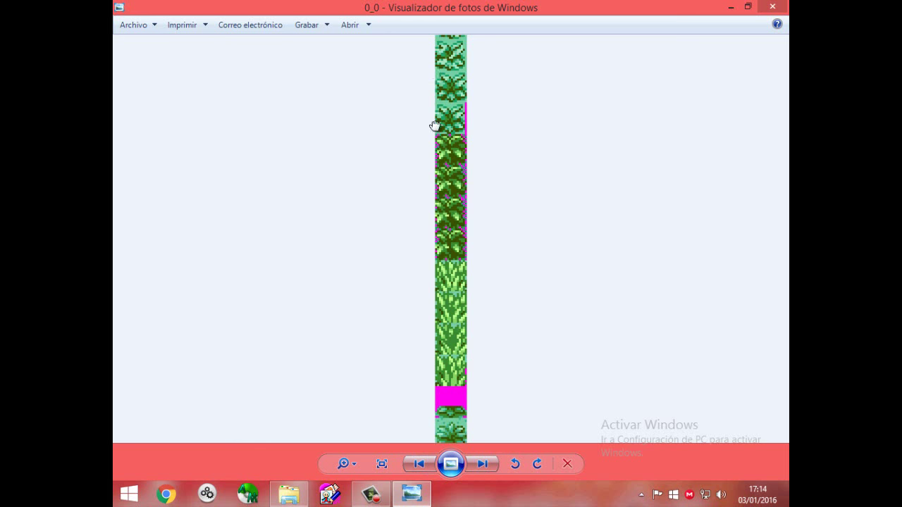
{"action": "scroll", "coordinate": [454, 127], "scroll_direction": "up", "scroll_amount": 2}
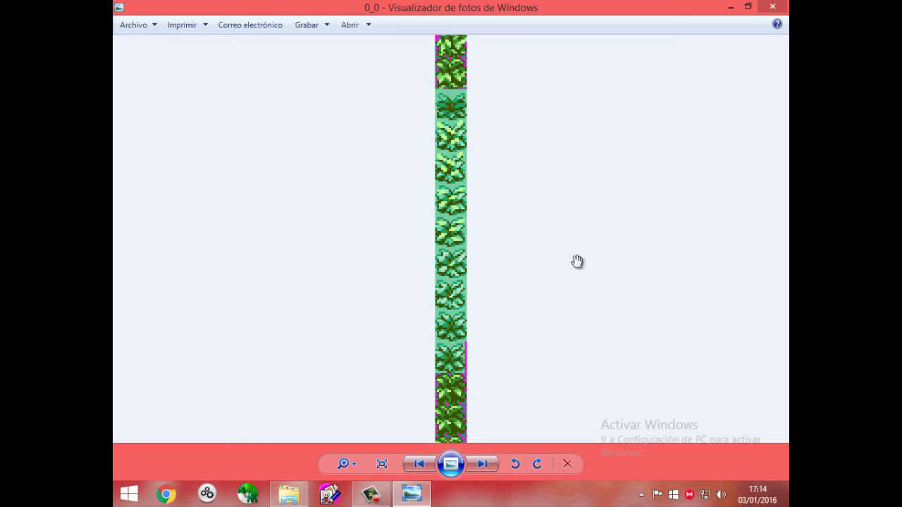
Examine the 0_0 strip from the grass frames to the scattered-leaf frames on magenta at its end, and close the viewer.
{"action": "scroll", "coordinate": [415, 278], "scroll_direction": "down", "scroll_amount": 8}
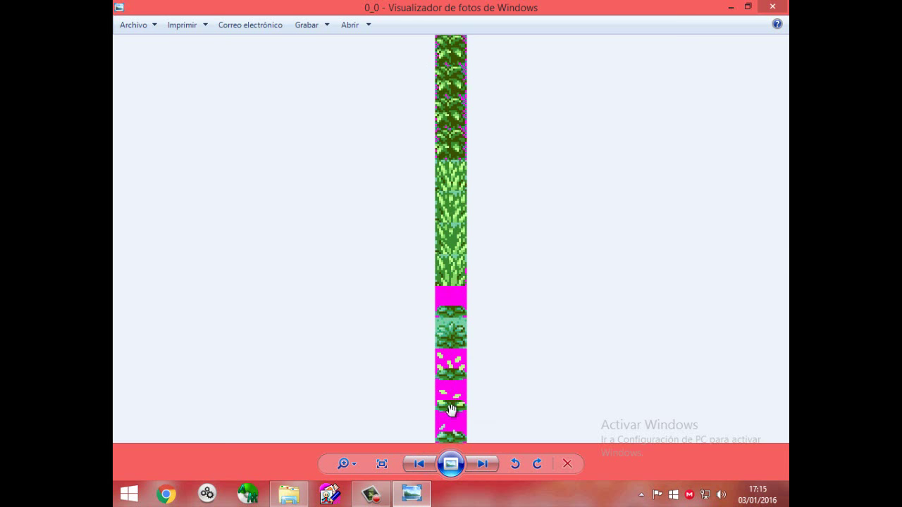
{"action": "scroll", "coordinate": [408, 161], "scroll_direction": "down", "scroll_amount": 5}
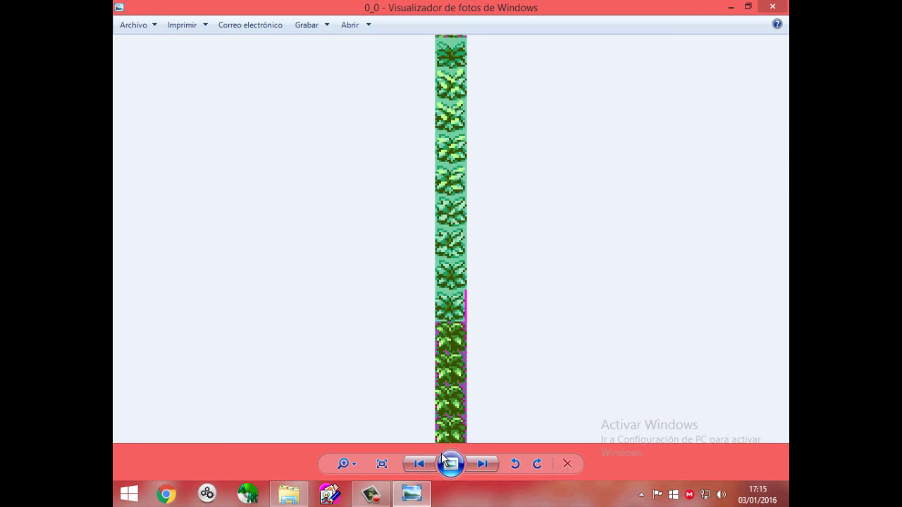
{"action": "scroll", "coordinate": [451, 127], "scroll_direction": "down", "scroll_amount": 5}
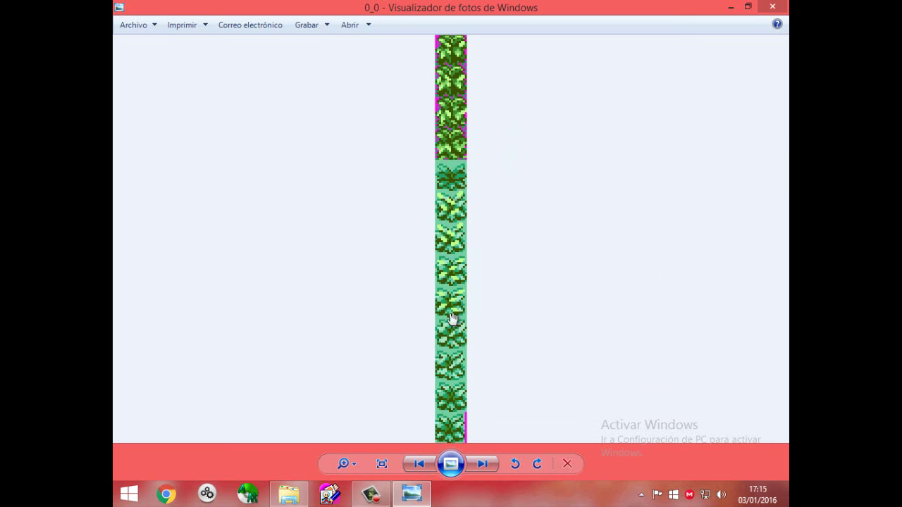
{"action": "left_click_drag", "start_coordinate": [455, 382], "coordinate": [425, 281]}
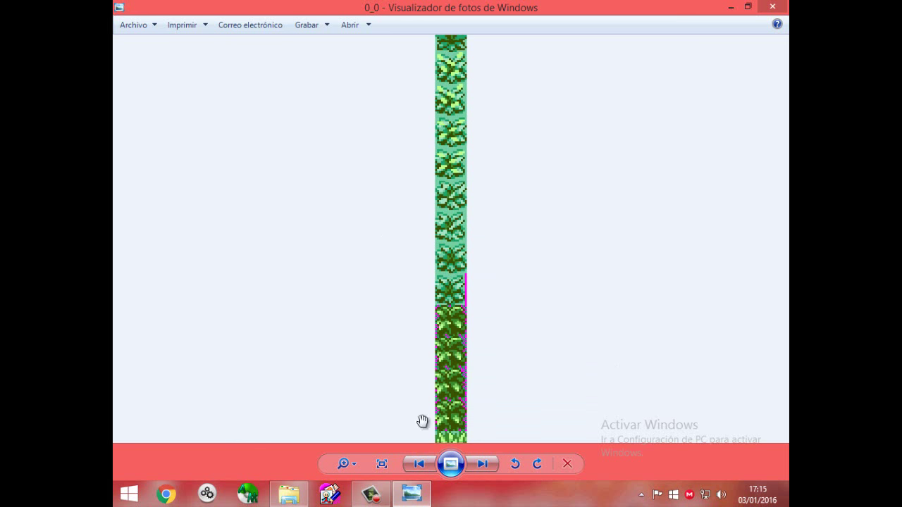
{"action": "left_click_drag", "start_coordinate": [422, 421], "coordinate": [519, 105]}
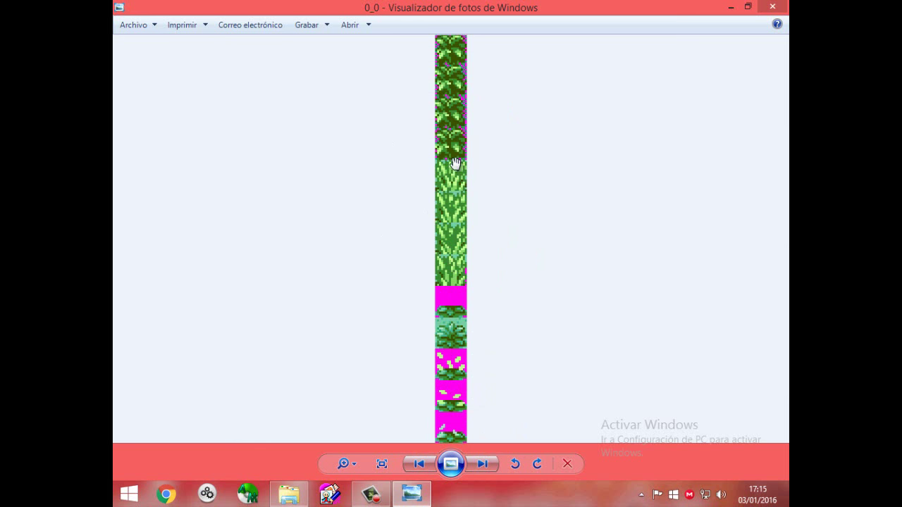
{"action": "scroll", "coordinate": [454, 163], "scroll_direction": "down", "scroll_amount": 5}
{"action": "left_click_drag", "start_coordinate": [465, 124], "coordinate": [447, 298]}
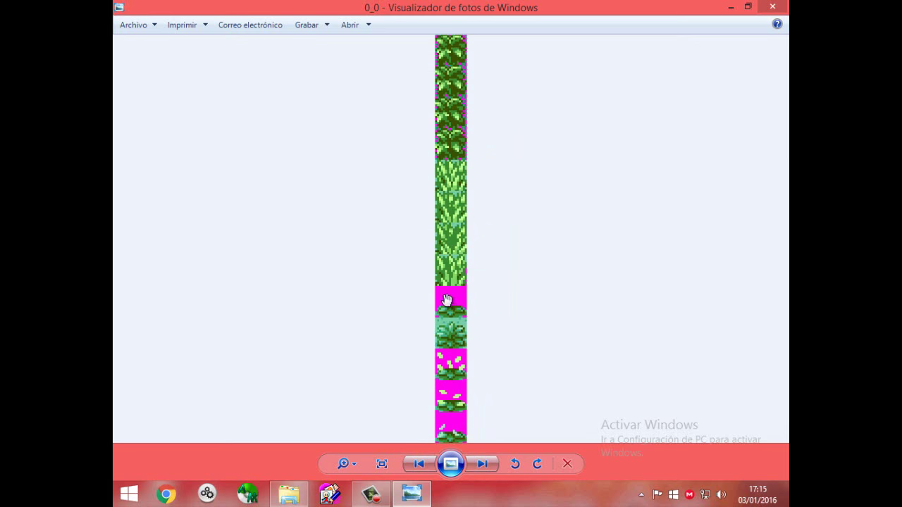
{"action": "left_click", "coordinate": [772, 7]}
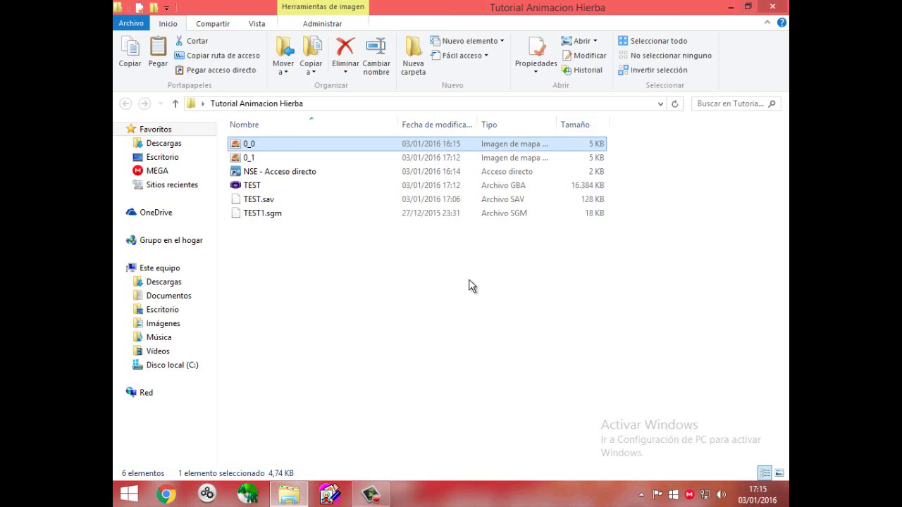
Launch Nameless Sprite Editor from its shortcut in the folder and open the TEST ROM.
{"action": "left_click", "coordinate": [469, 280]}
{"action": "double_click", "coordinate": [256, 172]}
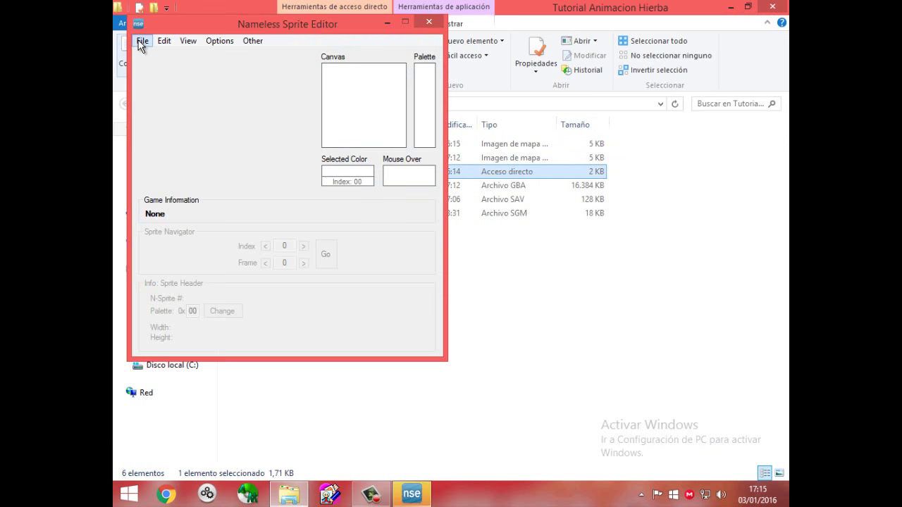
{"action": "left_click", "coordinate": [141, 41]}
{"action": "left_click", "coordinate": [155, 54]}
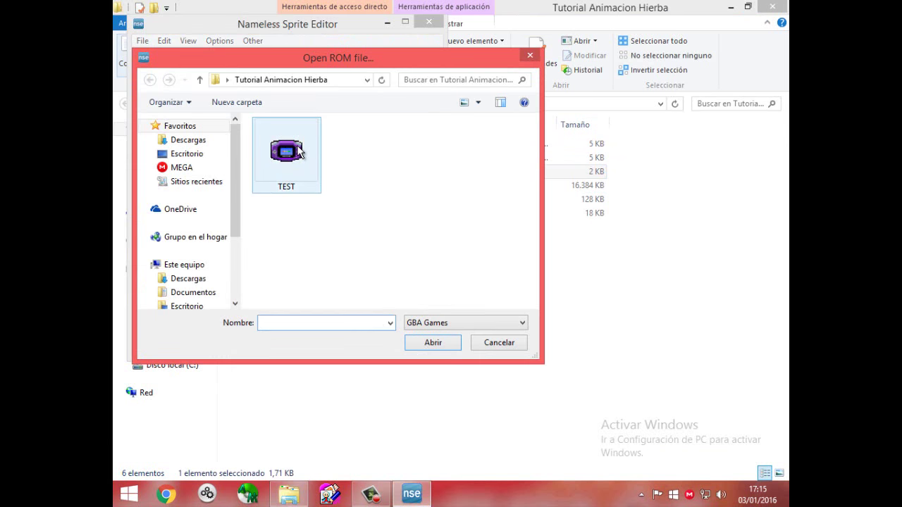
{"action": "double_click", "coordinate": [299, 152]}
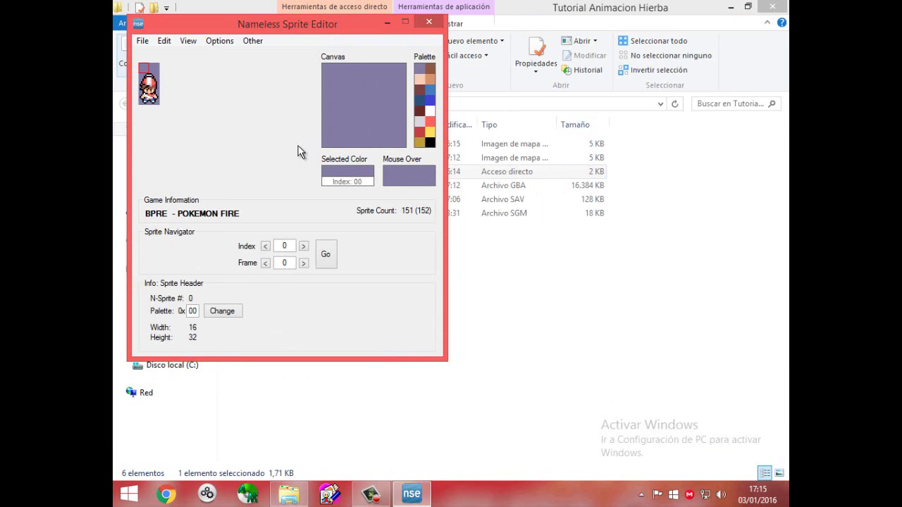
Load the Grass bookmark from the Landscape category into the sprite editor.
{"action": "left_click", "coordinate": [219, 40]}
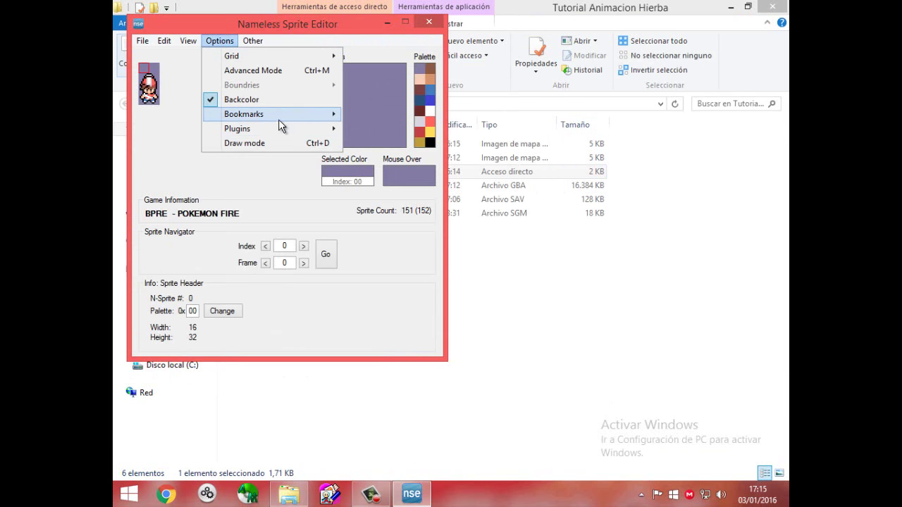
{"action": "mouse_move", "coordinate": [331, 115]}
{"action": "left_click", "coordinate": [418, 129]}
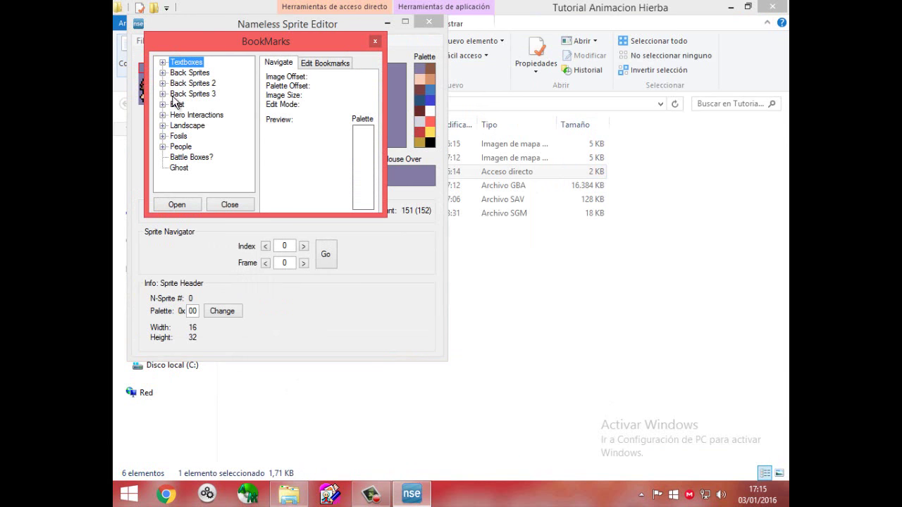
{"action": "left_click", "coordinate": [163, 126]}
{"action": "left_click", "coordinate": [190, 137]}
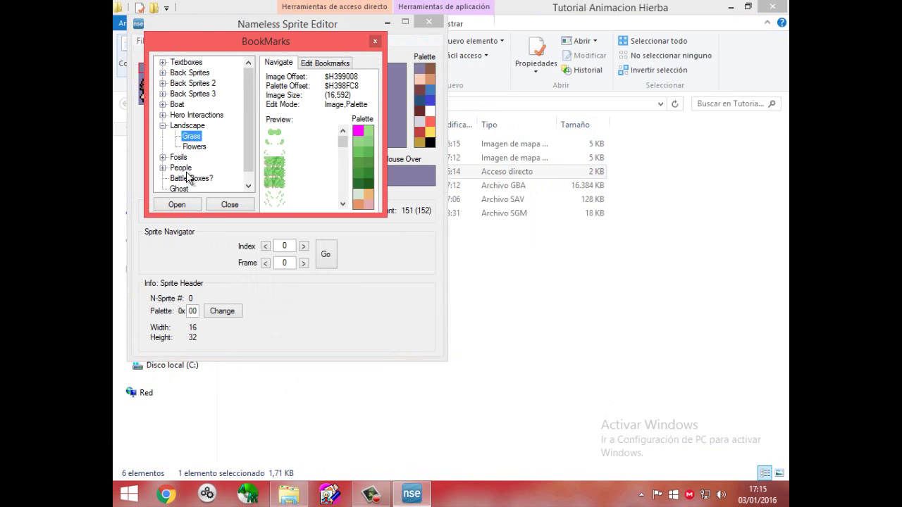
{"action": "left_click", "coordinate": [176, 204]}
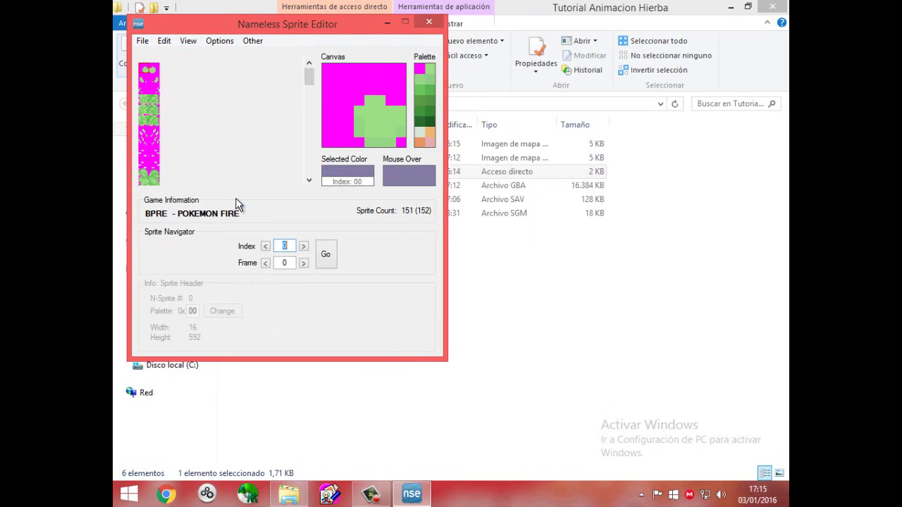
{"action": "left_click", "coordinate": [308, 180]}
{"action": "scroll", "coordinate": [306, 165], "scroll_direction": "up", "scroll_amount": 1}
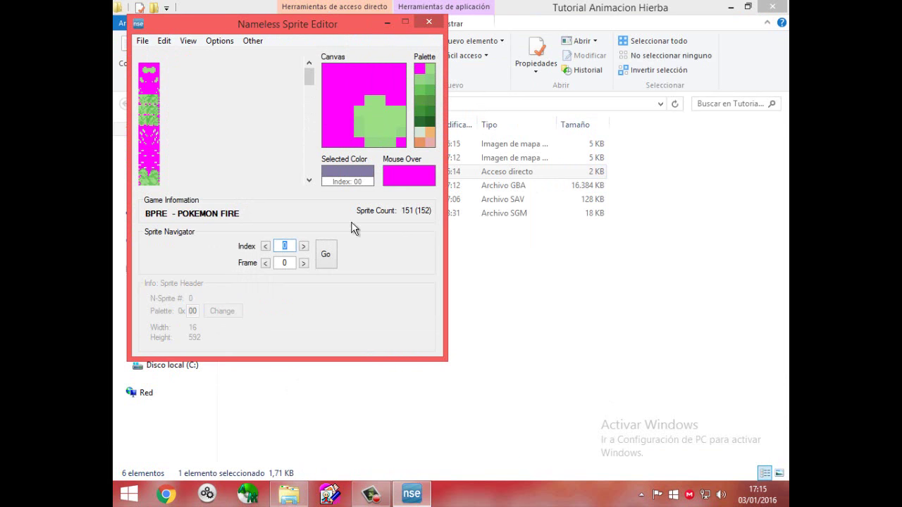
Load the 0_1 bitmap into the Import Image dialog for the grass sprite.
{"action": "left_click", "coordinate": [142, 40]}
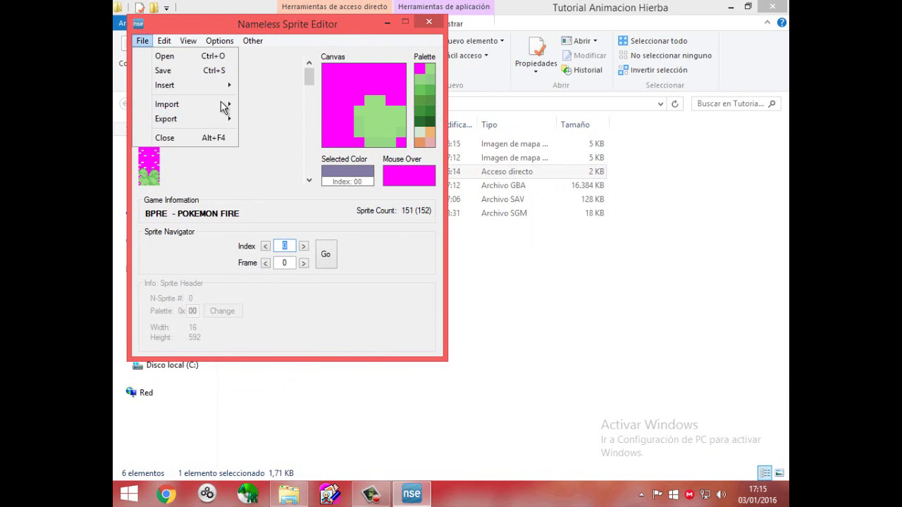
{"action": "mouse_move", "coordinate": [224, 107]}
{"action": "left_click", "coordinate": [284, 122]}
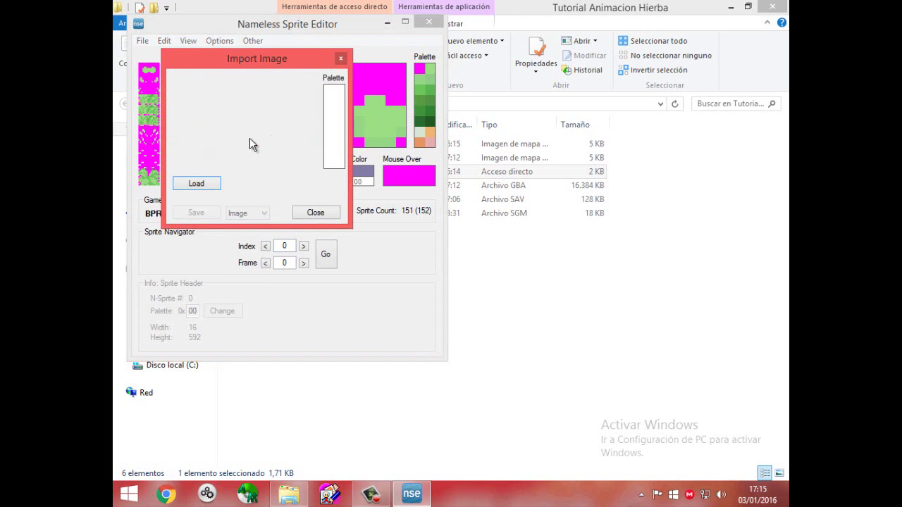
{"action": "left_click", "coordinate": [197, 183]}
{"action": "left_click", "coordinate": [393, 176]}
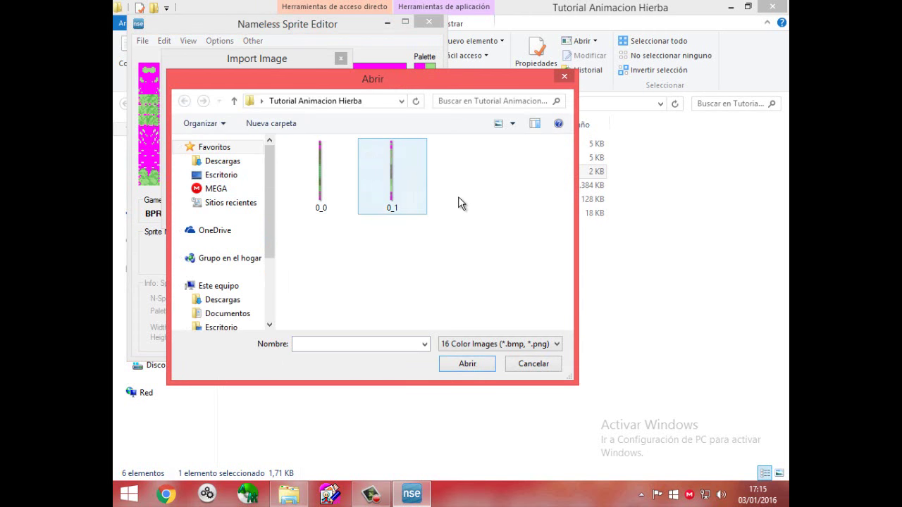
{"action": "double_click", "coordinate": [392, 175]}
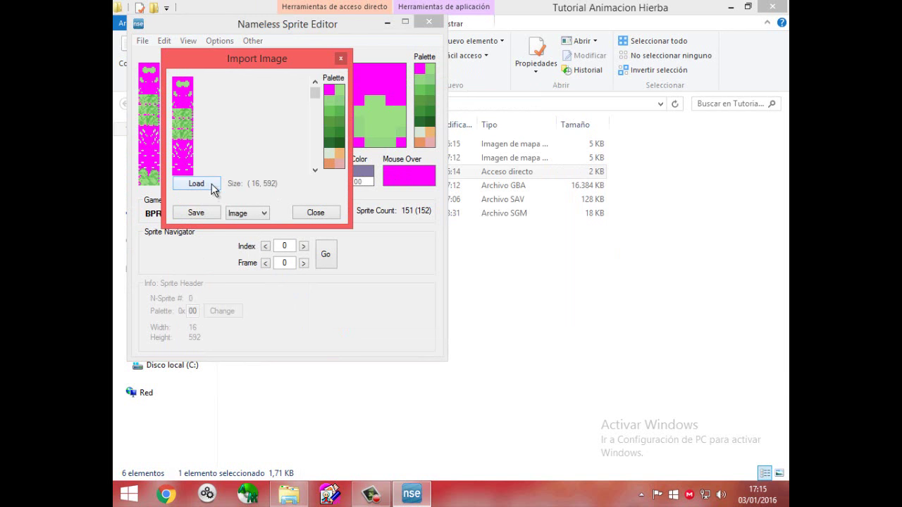
Save the loaded strip to the ROM with the import type set to Image, and close the Import Image dialog.
{"action": "left_click", "coordinate": [262, 213]}
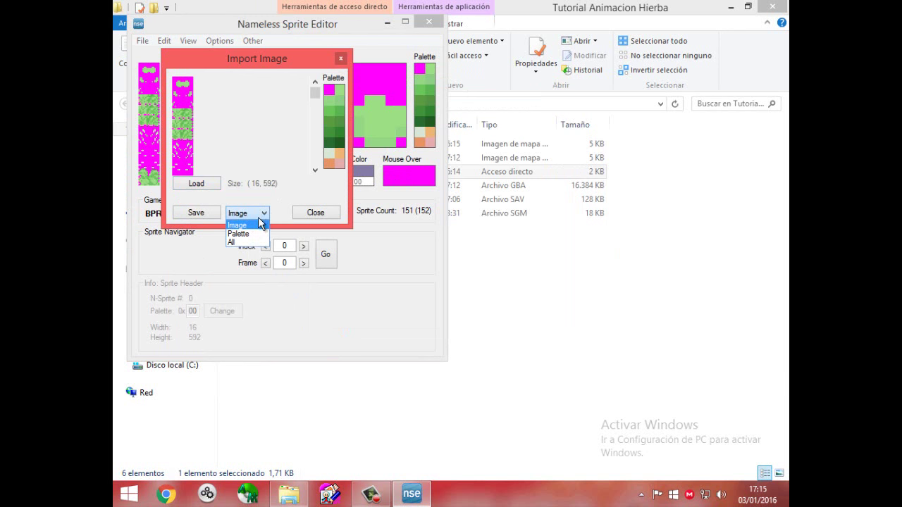
{"action": "left_click", "coordinate": [256, 212]}
{"action": "left_click", "coordinate": [254, 215]}
{"action": "left_click", "coordinate": [248, 214]}
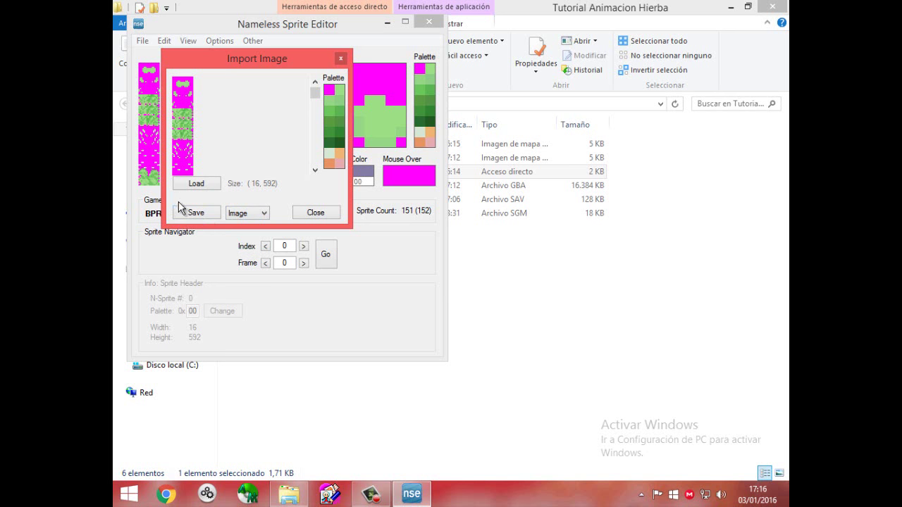
{"action": "left_click", "coordinate": [315, 213]}
Save the grass sprite changes to the ROM and close Nameless Sprite Editor.
{"action": "left_click", "coordinate": [142, 41]}
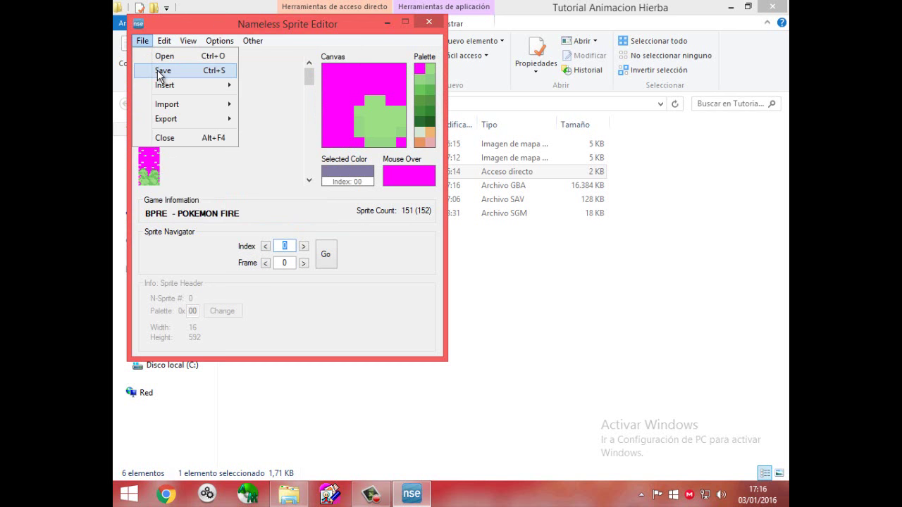
{"action": "left_click", "coordinate": [168, 73]}
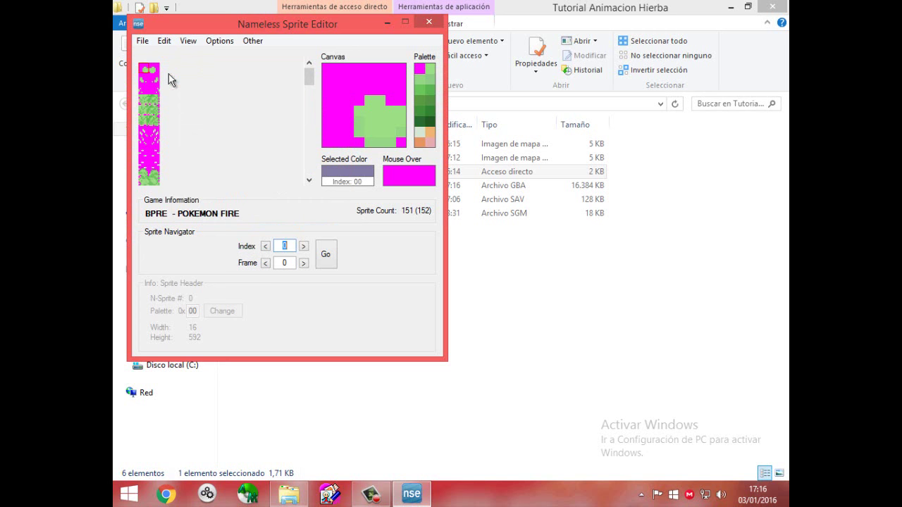
{"action": "left_click", "coordinate": [427, 23]}
Open 0_1 in the photo viewer and examine its green grass frames on magenta up close.
{"action": "left_click", "coordinate": [274, 158]}
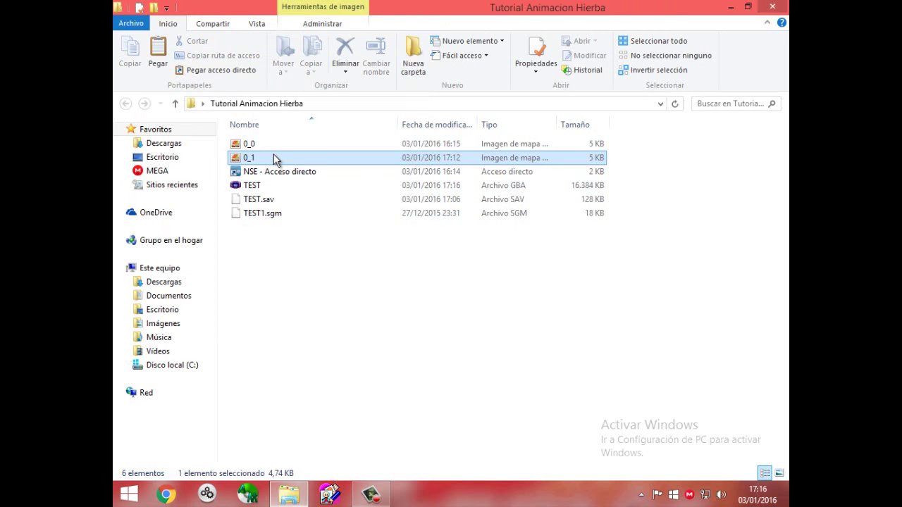
{"action": "double_click", "coordinate": [275, 158]}
{"action": "scroll", "coordinate": [451, 215], "scroll_direction": "up", "scroll_amount": 5}
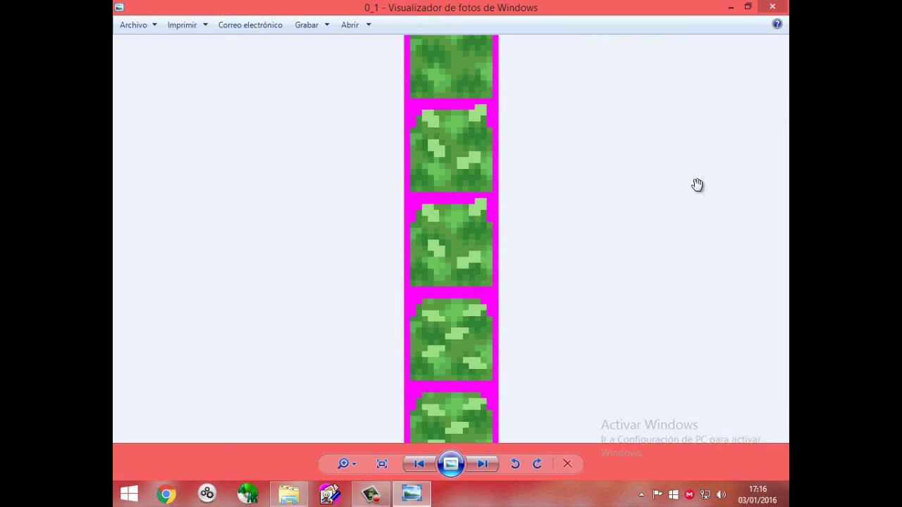
Close the photo viewer, run the TEST ROM in VisualBoyAdvance from save state 1, and walk to the outdoor grass patch in a maximized window.
{"action": "left_click", "coordinate": [783, 6]}
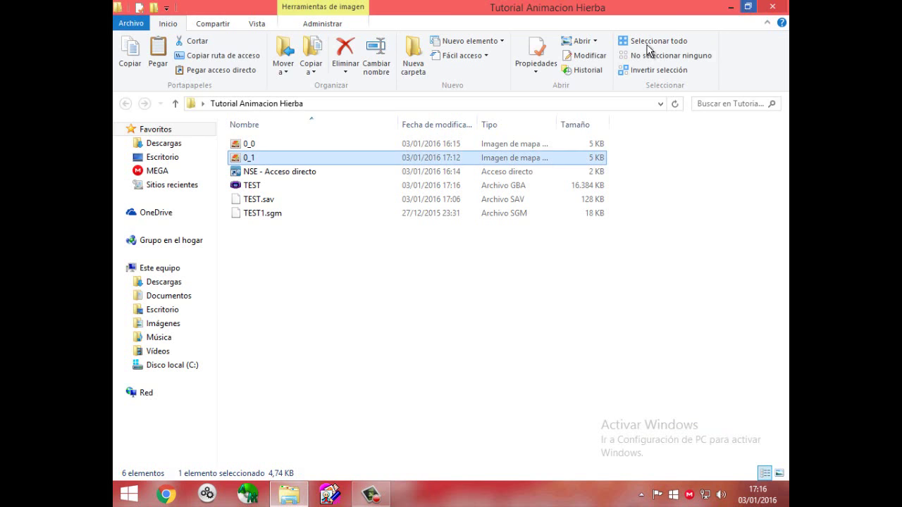
{"action": "double_click", "coordinate": [292, 185]}
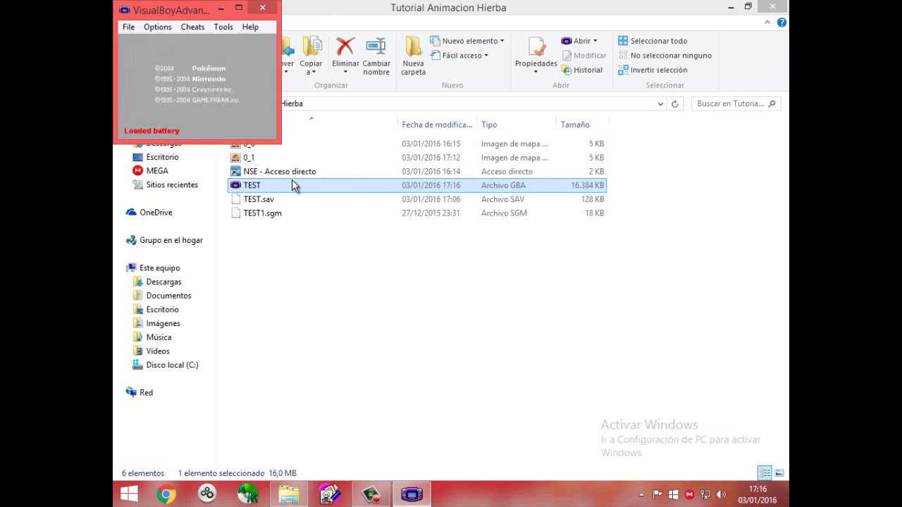
{"action": "key", "text": "F1"}
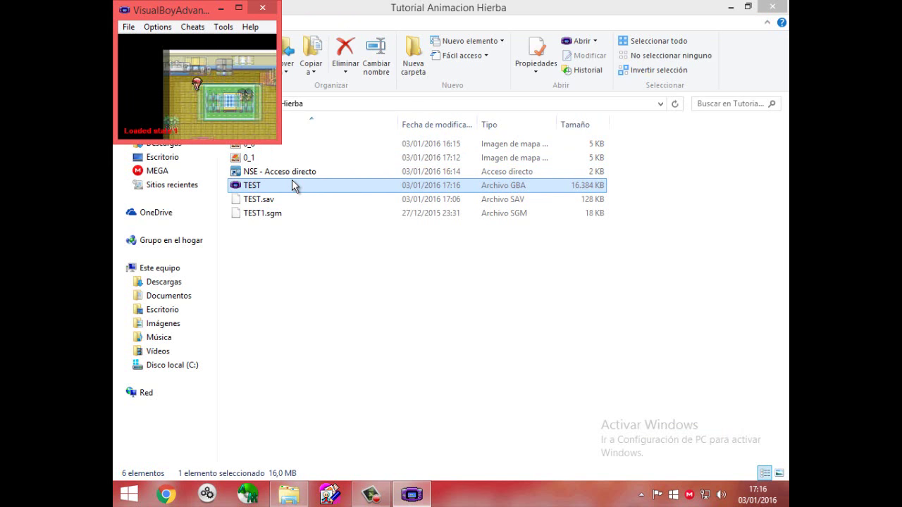
{"action": "key", "text": "Down"}
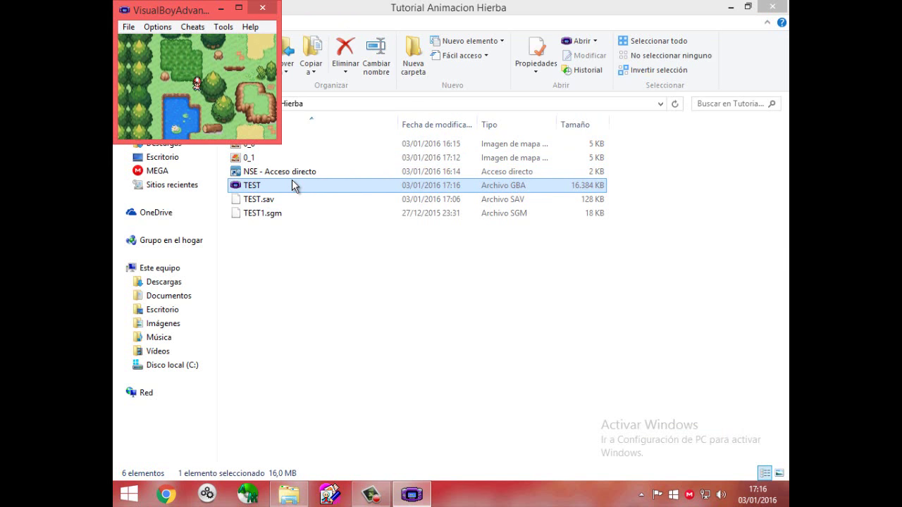
{"action": "key", "text": "Up"}
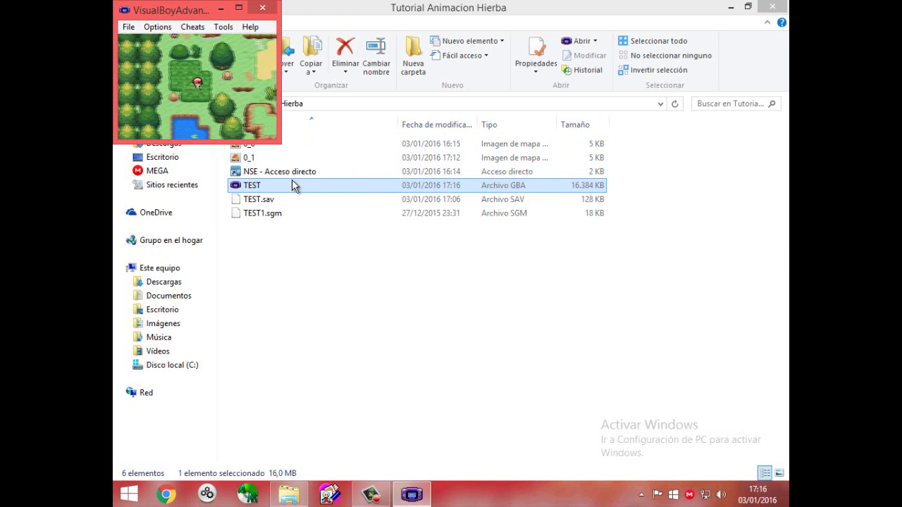
{"action": "left_click", "coordinate": [238, 8]}
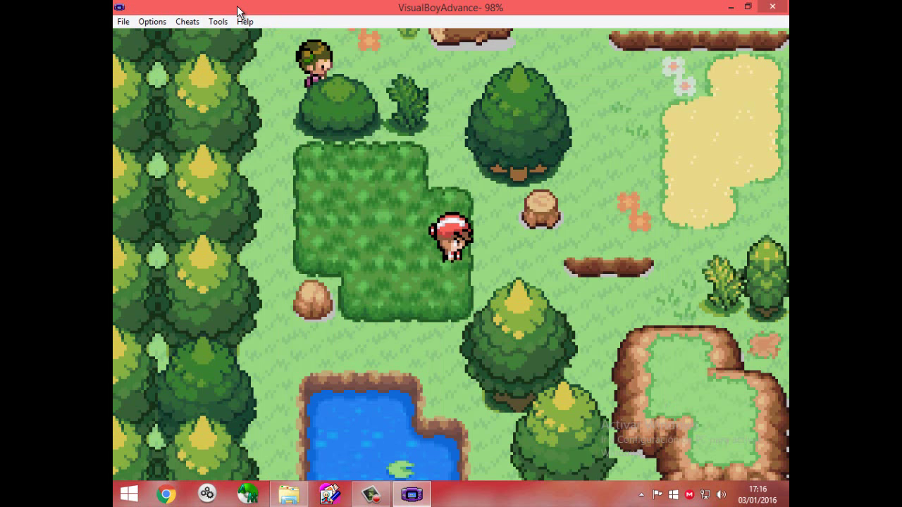
Walk the character back and forth through the tall grass patch to check the new grass animation, and close the emulator.
{"action": "key", "text": "Down"}
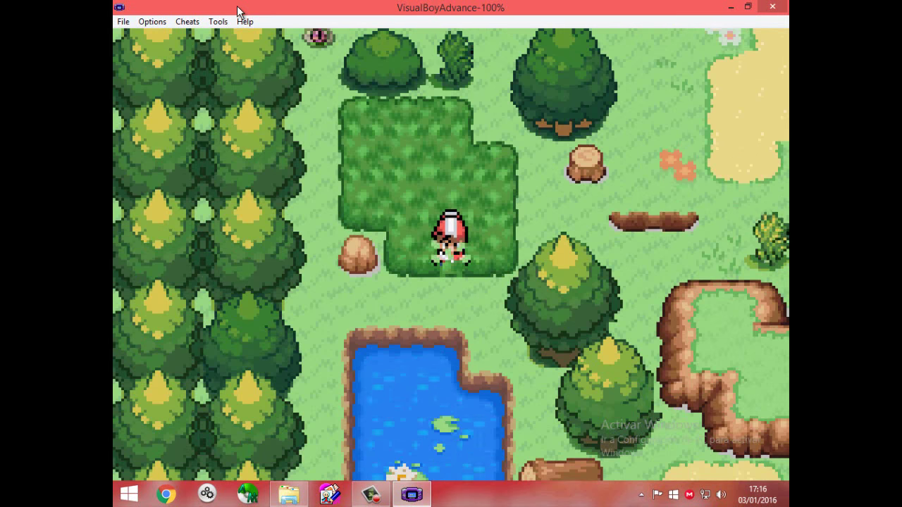
{"action": "key", "text": "Up"}
{"action": "key", "text": "Left"}
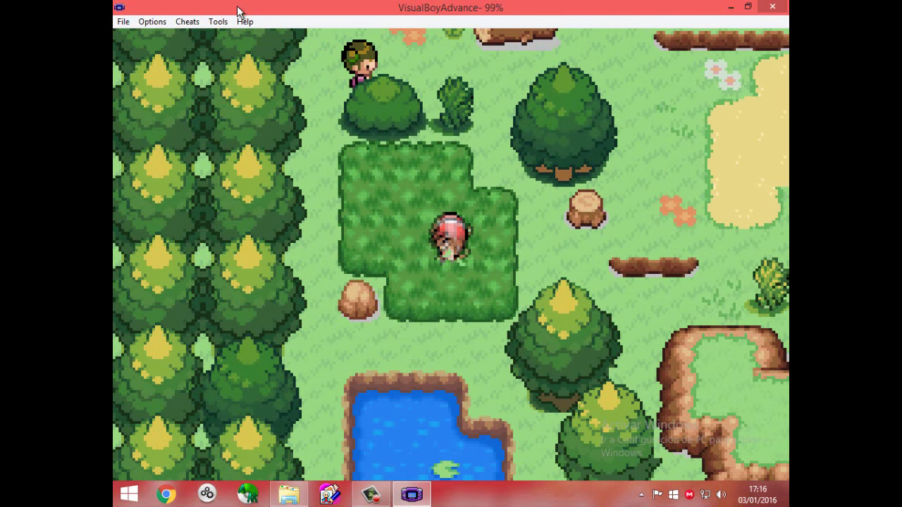
{"action": "key", "text": "Down"}
{"action": "key", "text": "Left"}
{"action": "key", "text": "Up"}
{"action": "key", "text": "Down"}
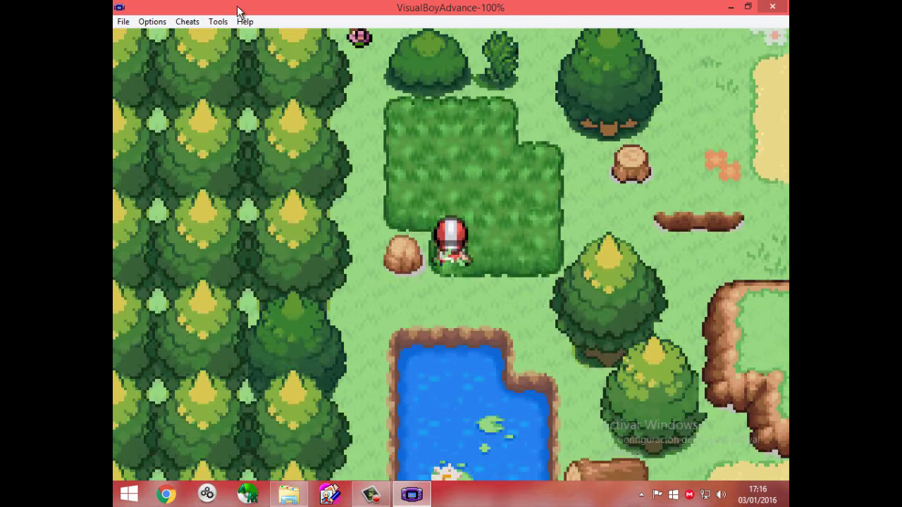
{"action": "key", "text": "Up"}
{"action": "key", "text": "Down"}
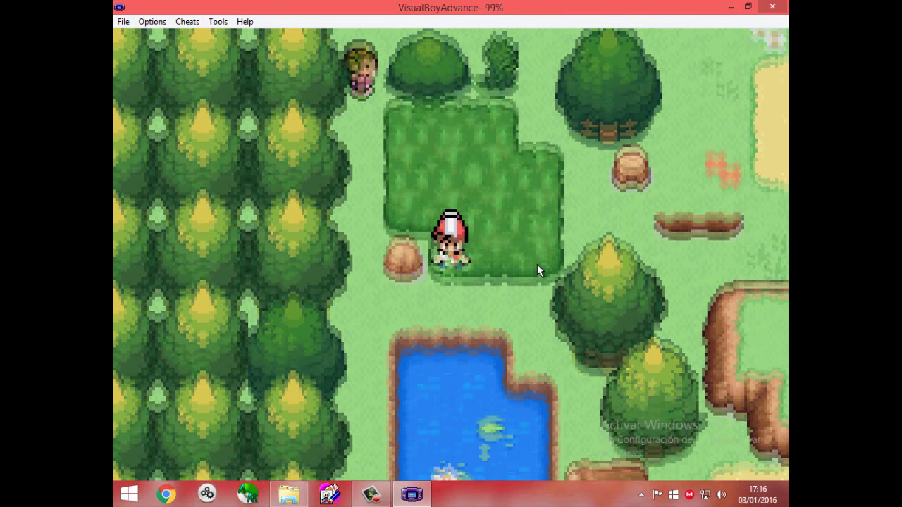
{"action": "key", "text": "Up"}
{"action": "key", "text": "Up"}
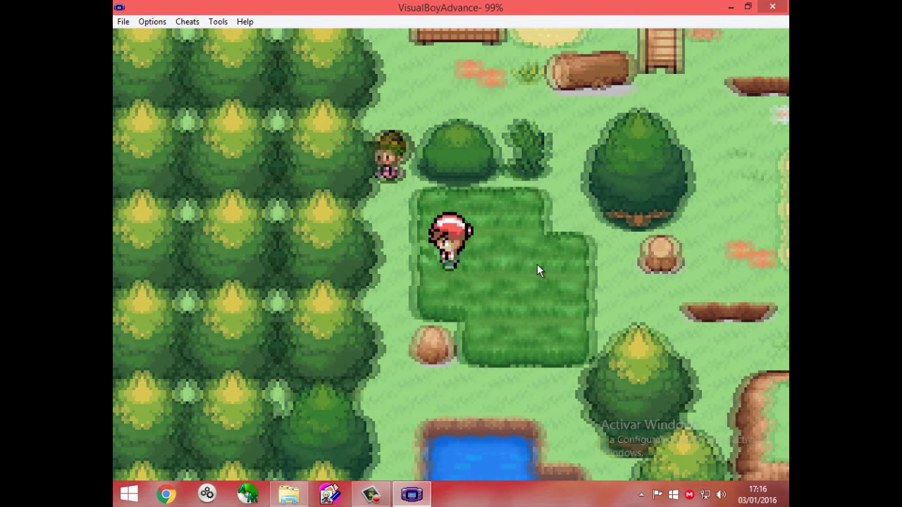
{"action": "key", "text": "Down"}
{"action": "key", "text": "Down"}
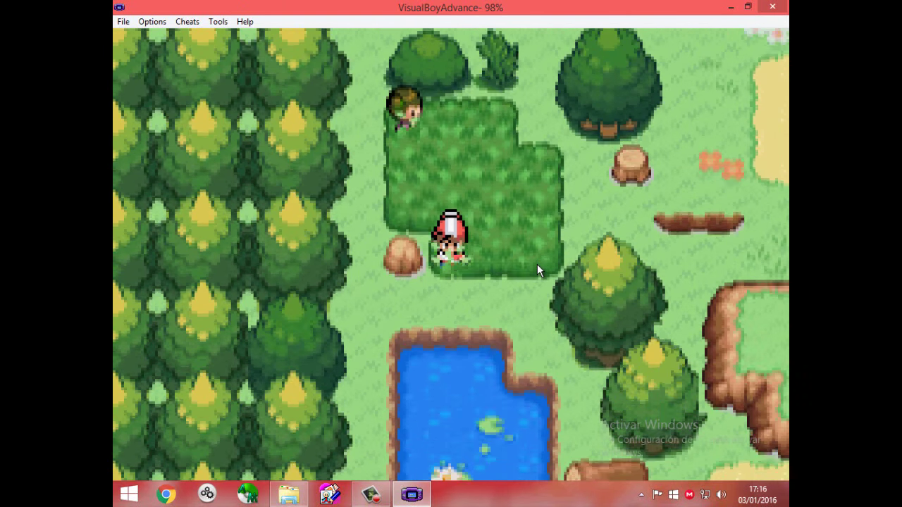
{"action": "key", "text": "Right"}
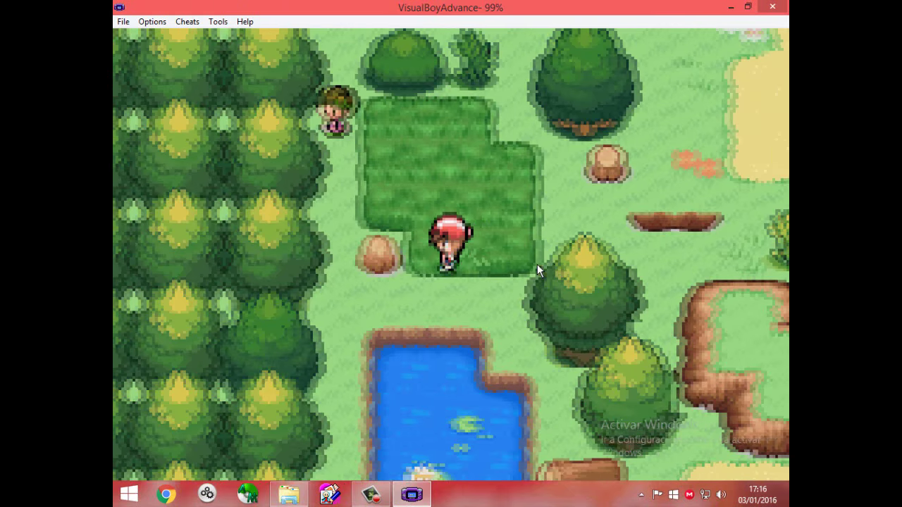
{"action": "key", "text": "Up"}
{"action": "key", "text": "Up"}
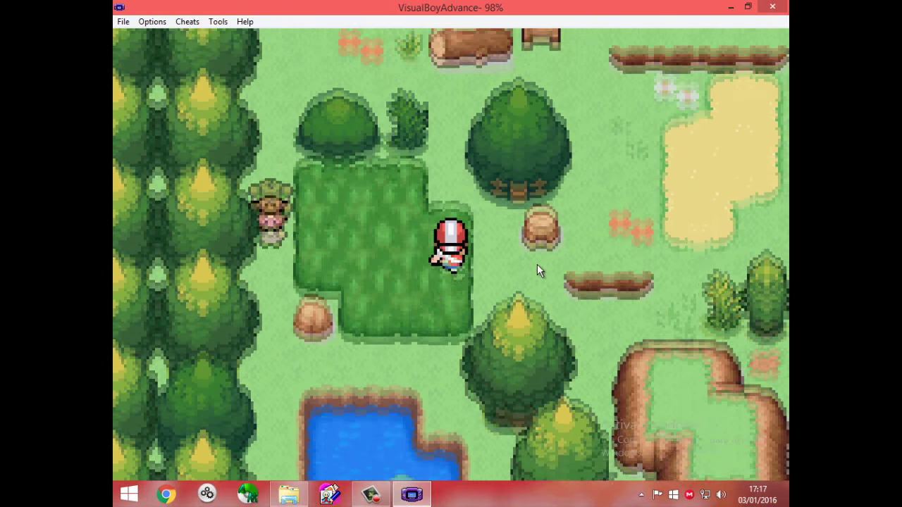
{"action": "key", "text": "Left"}
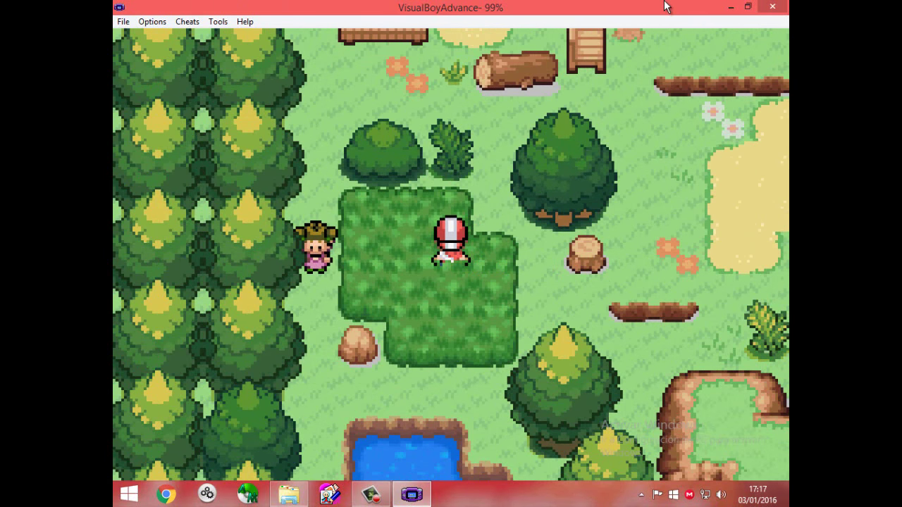
{"action": "left_click", "coordinate": [772, 6]}
{"action": "left_click", "coordinate": [457, 238]}
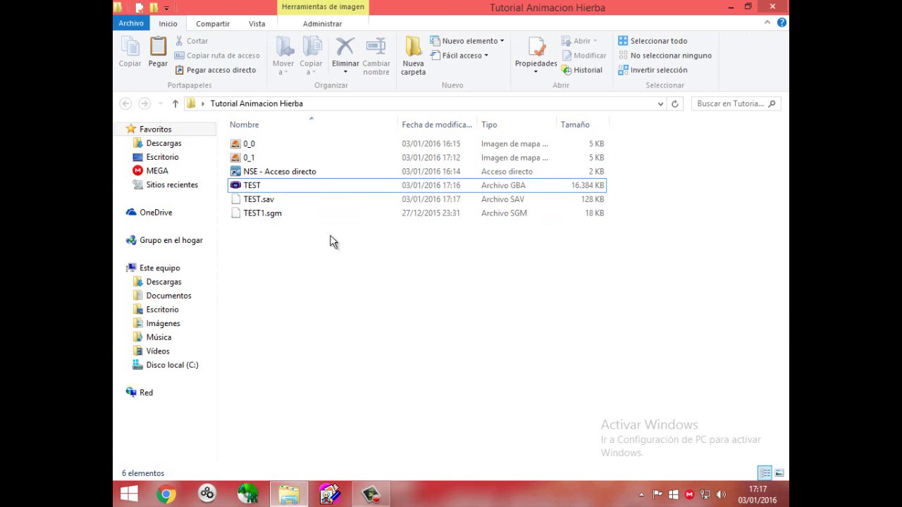
Open 0_1 in the photo viewer, examine its lower grass and scattering-leaf frames up close, and close the viewer.
{"action": "double_click", "coordinate": [248, 159]}
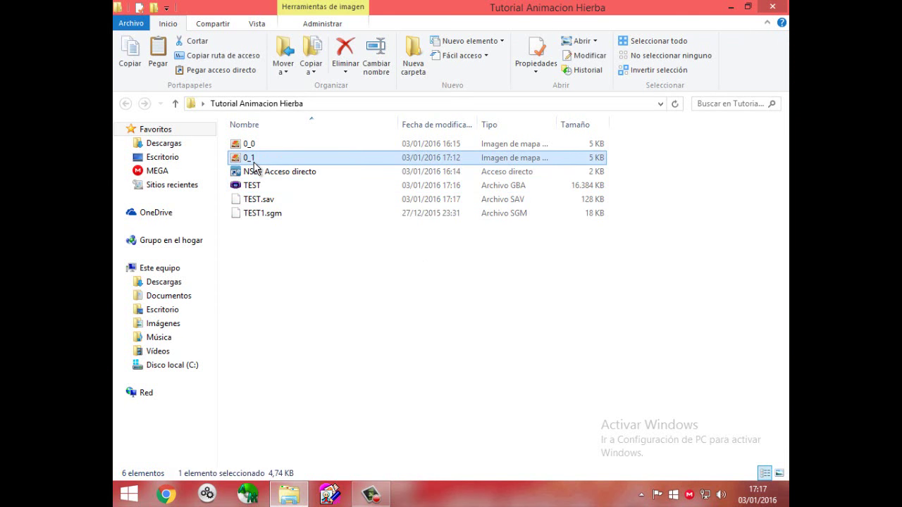
{"action": "scroll", "coordinate": [366, 282], "scroll_direction": "up", "scroll_amount": 5}
{"action": "left_click_drag", "start_coordinate": [472, 331], "coordinate": [409, 105]}
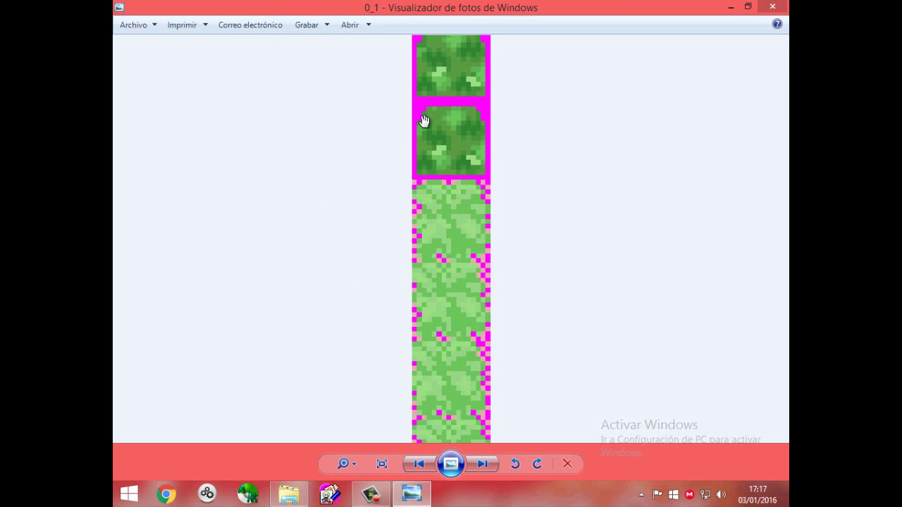
{"action": "left_click_drag", "start_coordinate": [424, 121], "coordinate": [423, 29]}
{"action": "left_click_drag", "start_coordinate": [422, 338], "coordinate": [422, 28]}
{"action": "left_click_drag", "start_coordinate": [471, 352], "coordinate": [471, 54]}
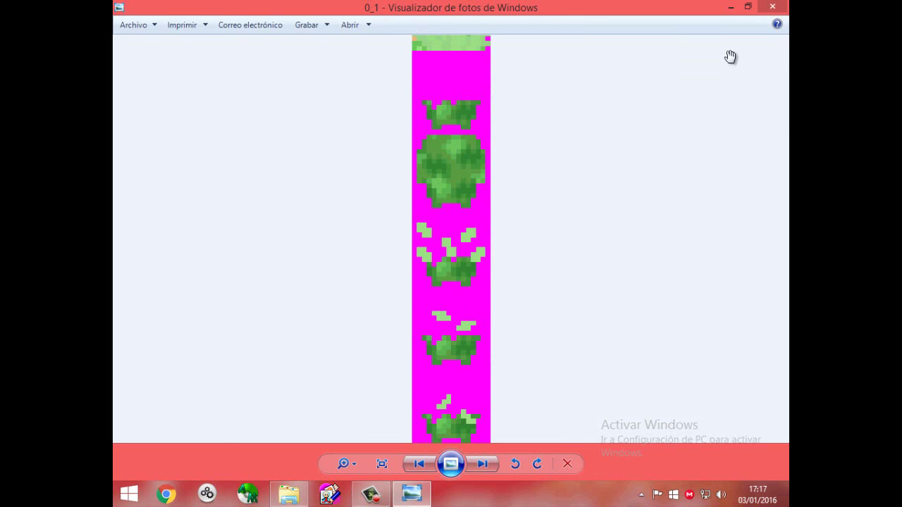
{"action": "left_click", "coordinate": [775, 8]}
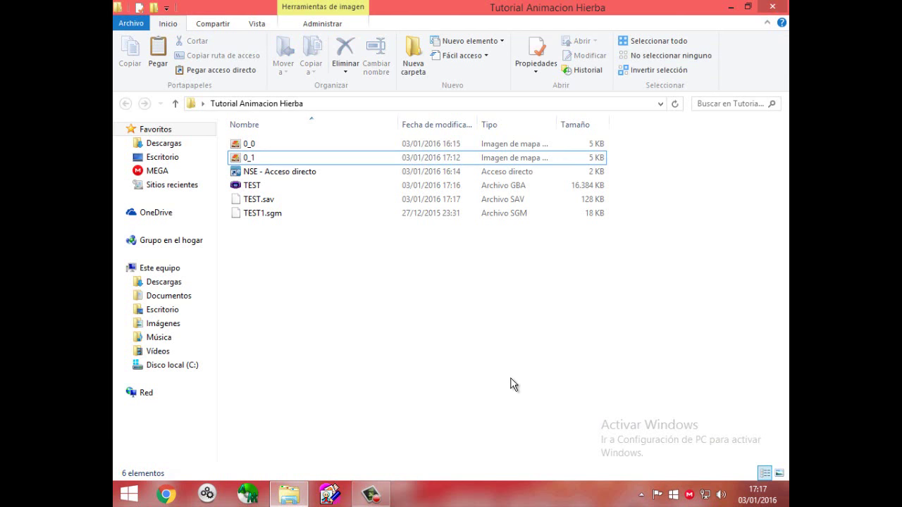